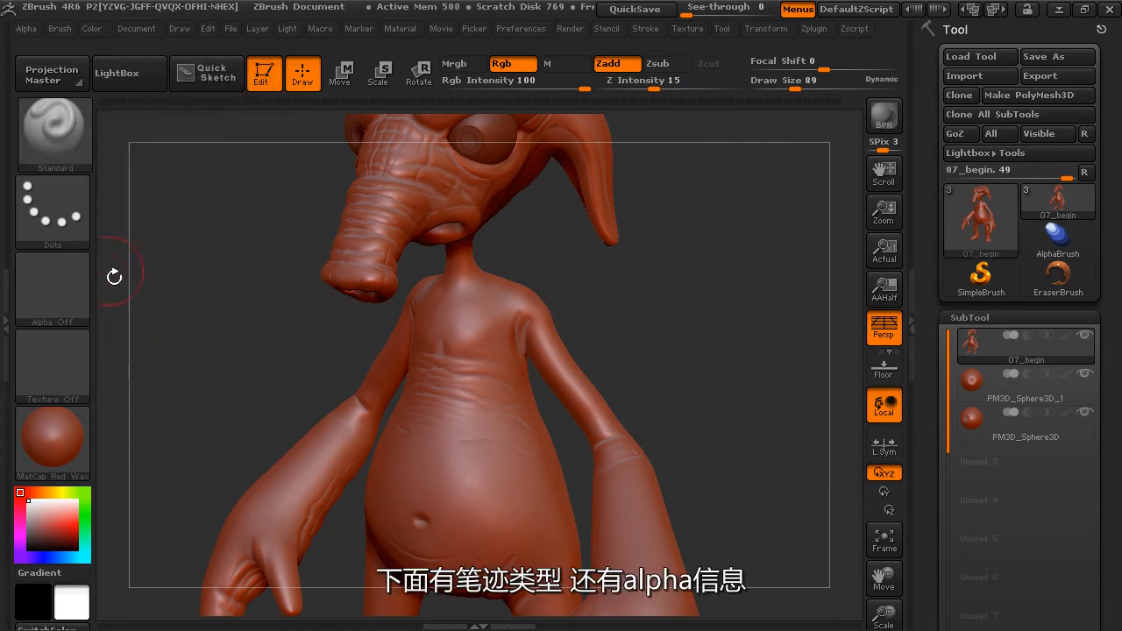
Load Alpha 58 as the alpha for the Standard brush.
{"action": "mouse_move", "coordinate": [59, 202]}
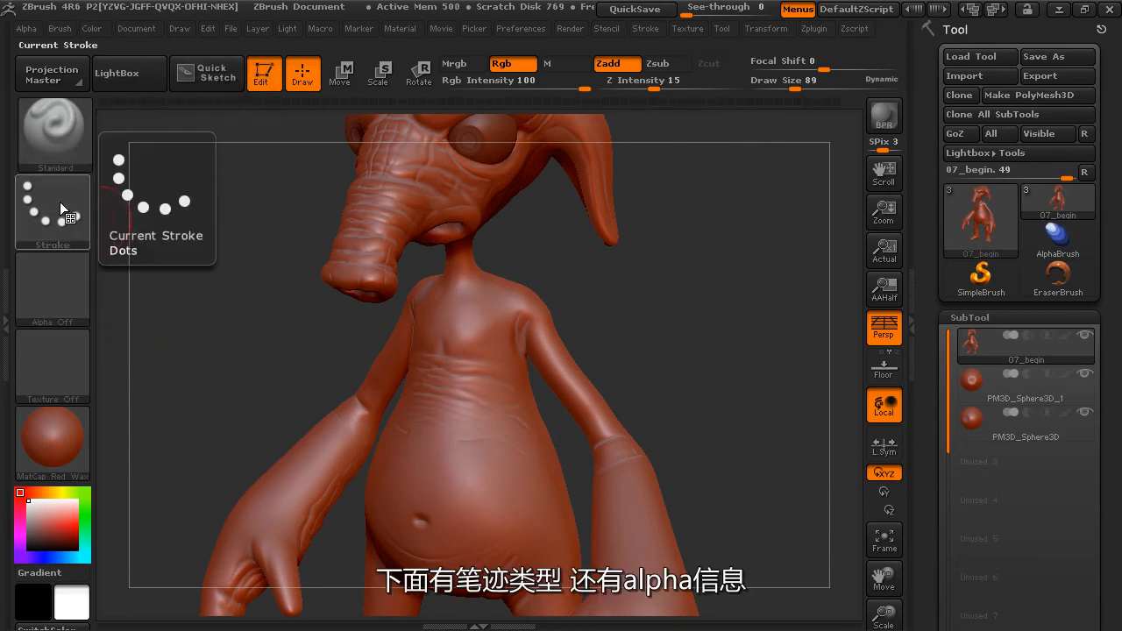
{"action": "mouse_move", "coordinate": [78, 294]}
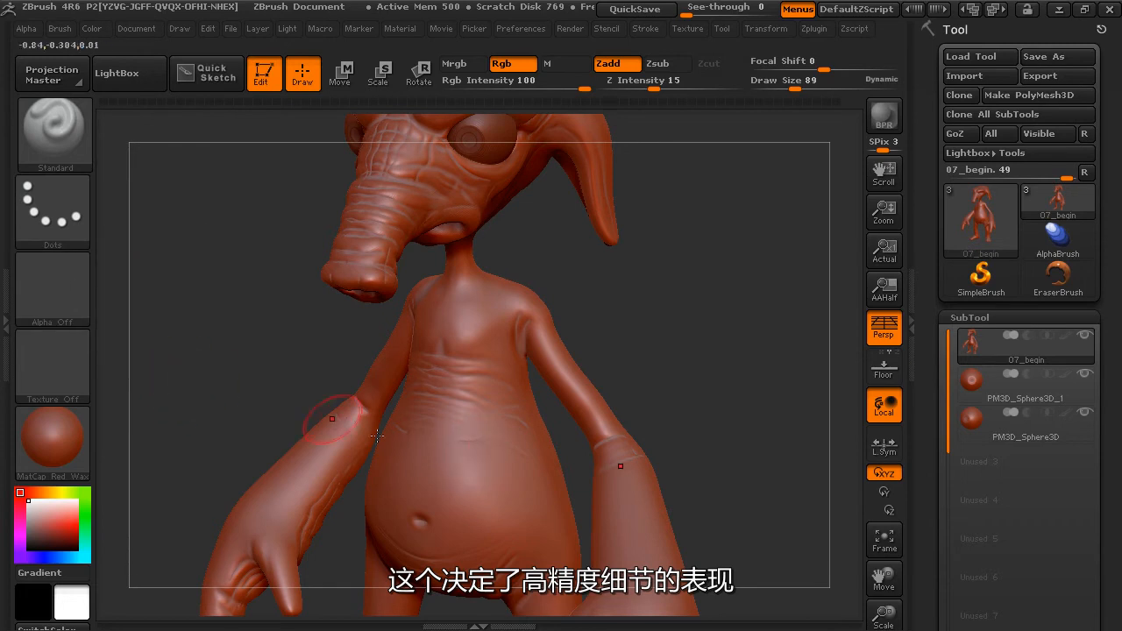
{"action": "left_click", "coordinate": [58, 290]}
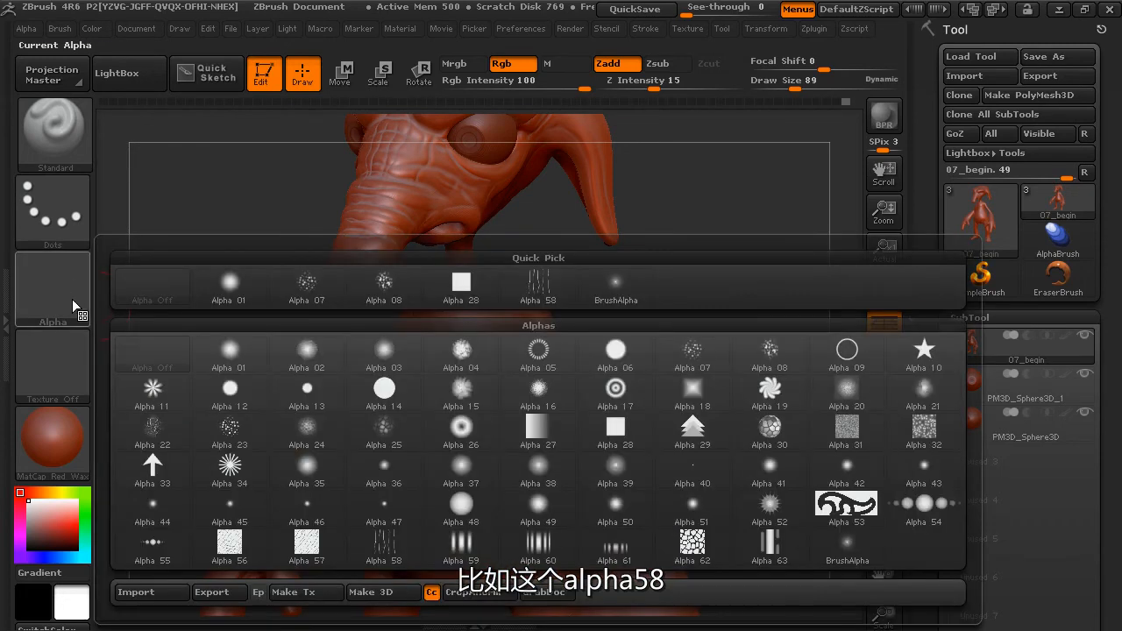
{"action": "left_click", "coordinate": [397, 551]}
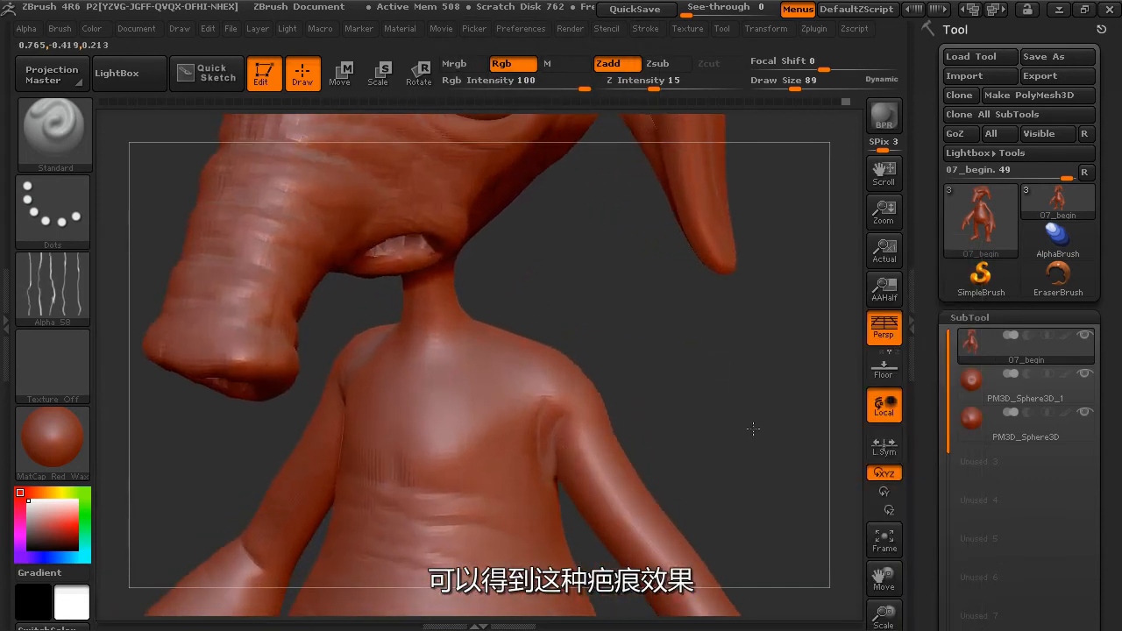
Try raised scar strokes across the creature's chest with Alpha 58 and undo them.
{"action": "left_click_drag", "start_coordinate": [474, 400], "coordinate": [474, 421]}
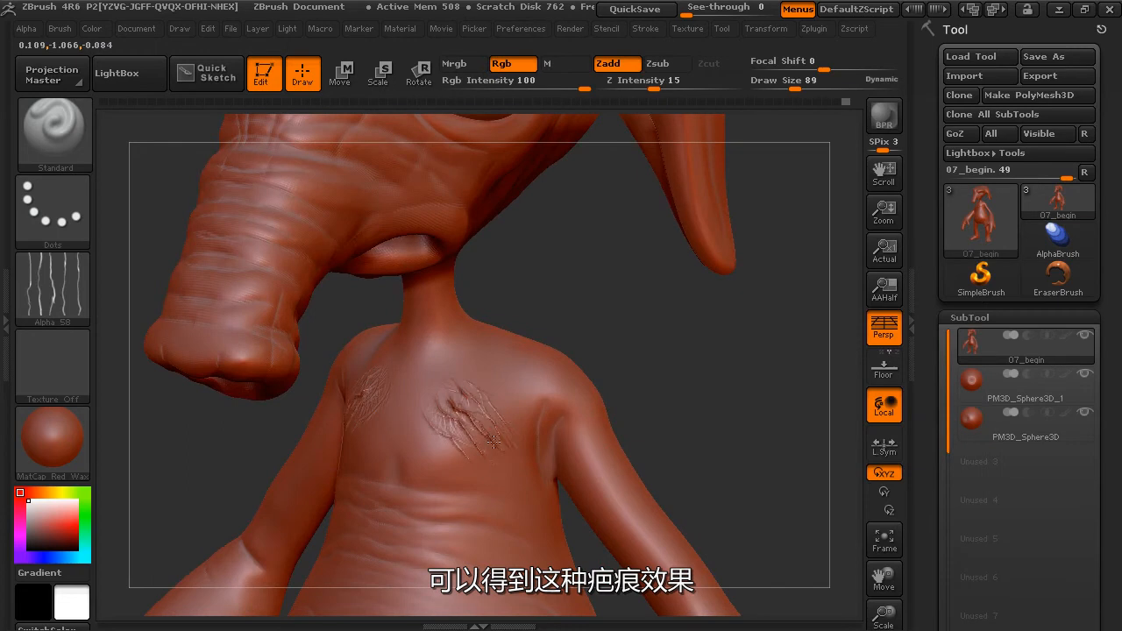
{"action": "key", "text": "ctrl+z"}
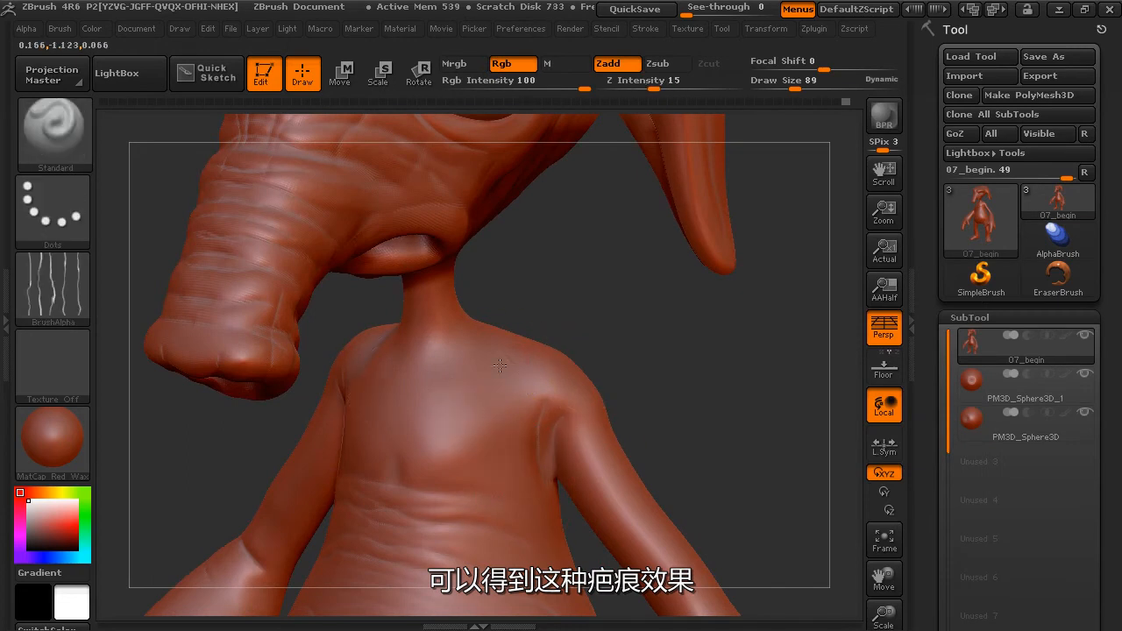
{"action": "key", "text": "ctrl+z"}
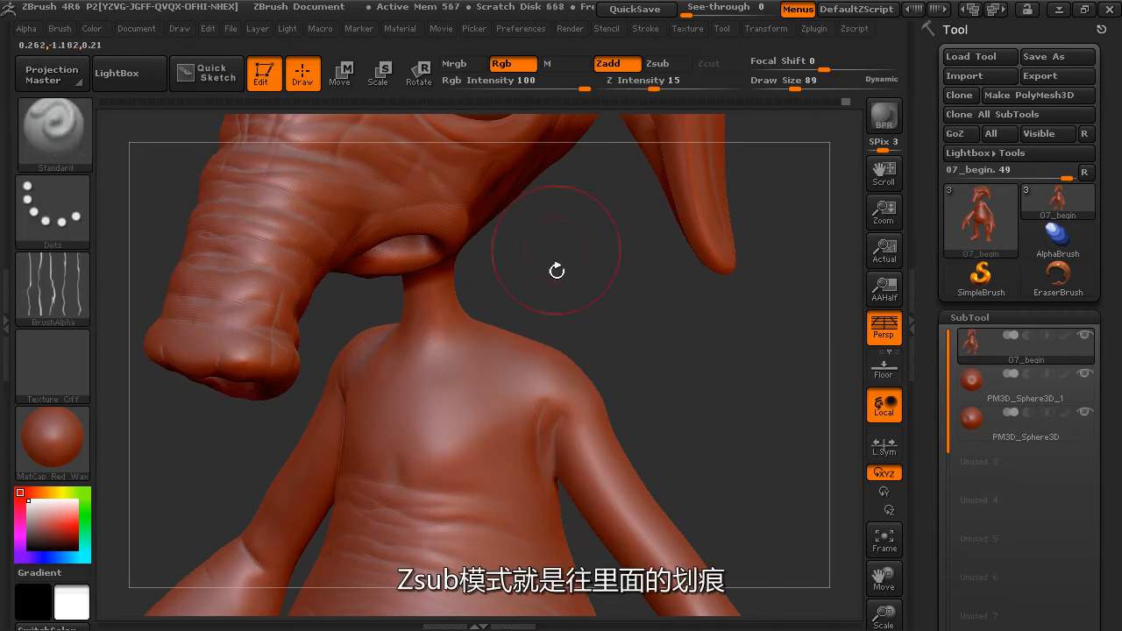
Switch the brush to Zsub, try carved scratches on the chest and undo them.
{"action": "left_click", "coordinate": [656, 64]}
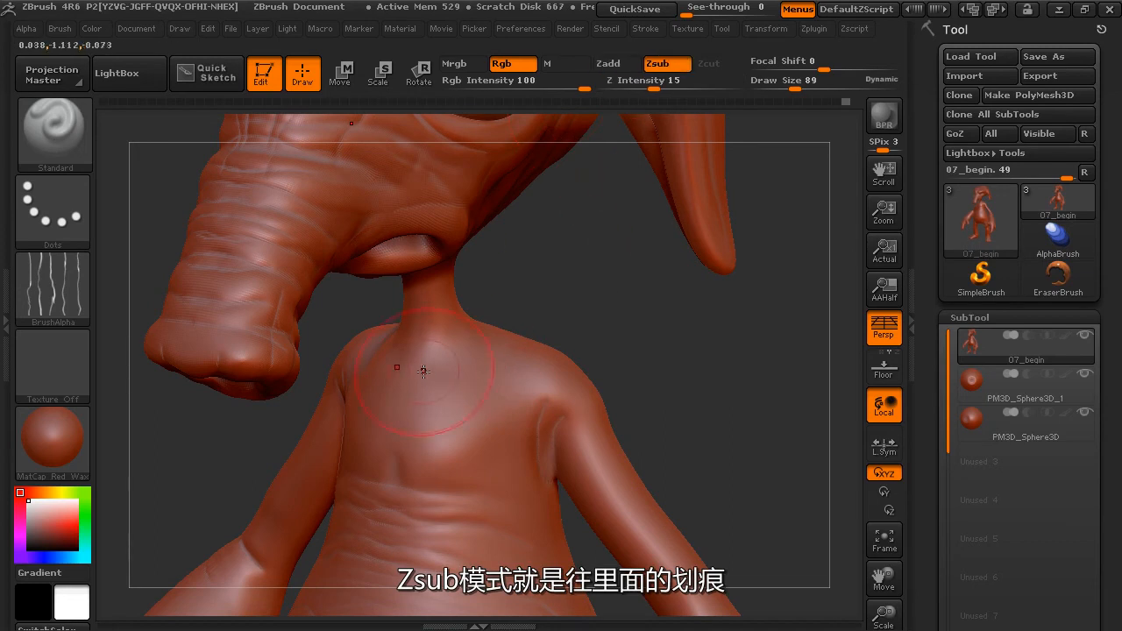
{"action": "key", "text": "ctrl+z"}
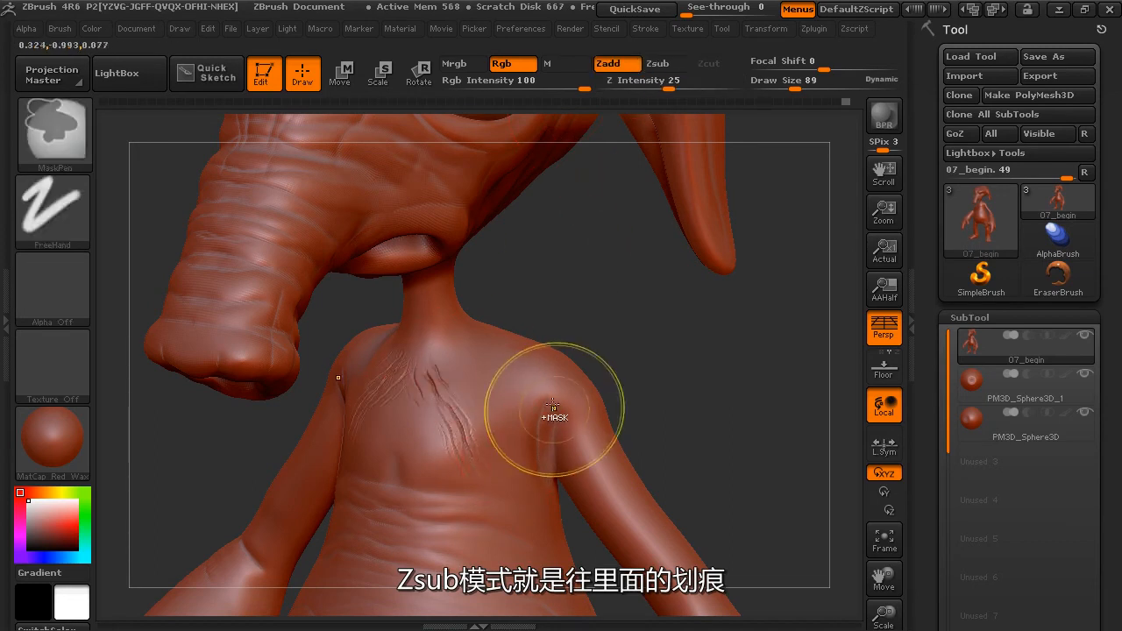
{"action": "key", "text": "ctrl+z"}
Lower Z Intensity to 7, test faint wrinkles on the chest and undo them.
{"action": "left_click_drag", "start_coordinate": [659, 85], "coordinate": [636, 85]}
{"action": "left_click_drag", "start_coordinate": [431, 411], "coordinate": [446, 418]}
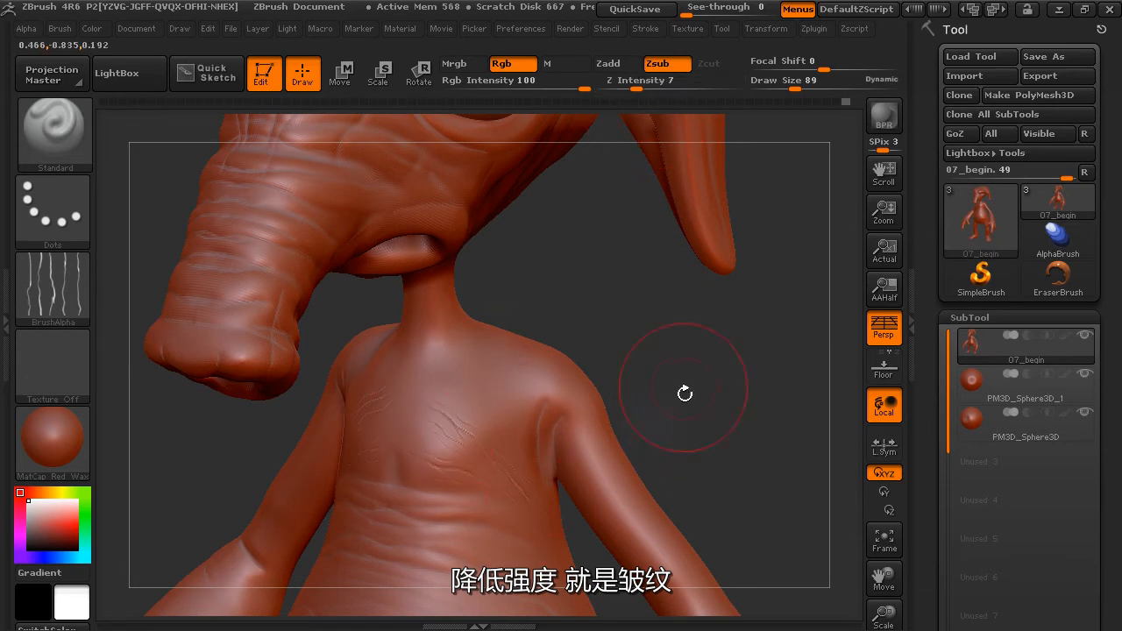
{"action": "key", "text": "ctrl+z"}
Carve fine skin wrinkles across the lower chest and the upper belly folds.
{"action": "left_click_drag", "start_coordinate": [661, 360], "coordinate": [447, 491]}
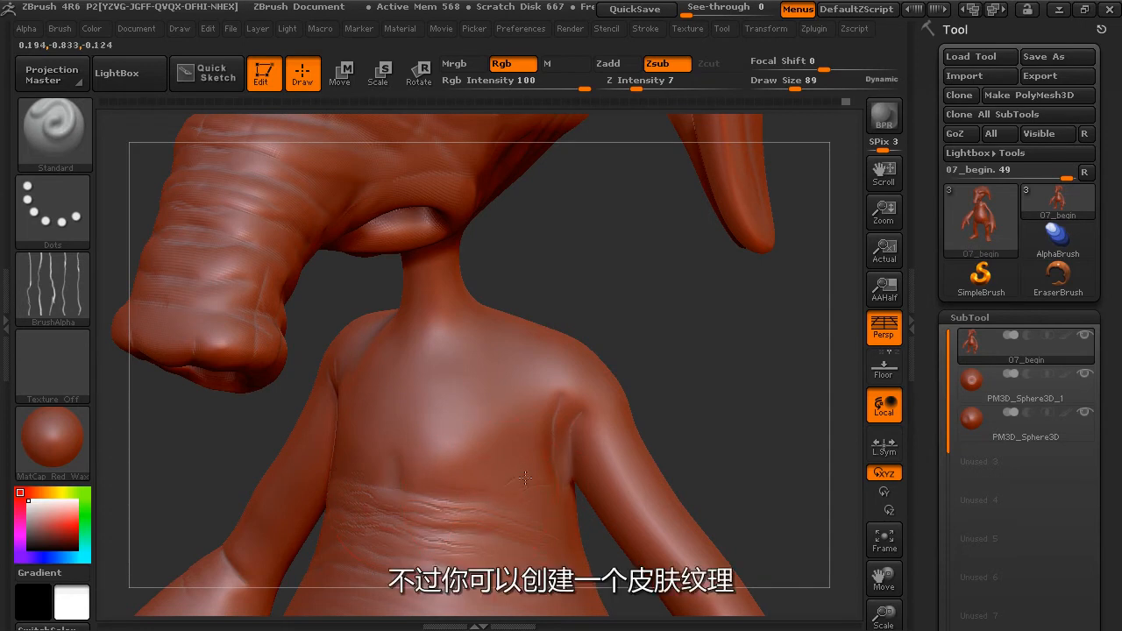
{"action": "left_click_drag", "start_coordinate": [575, 470], "coordinate": [509, 482]}
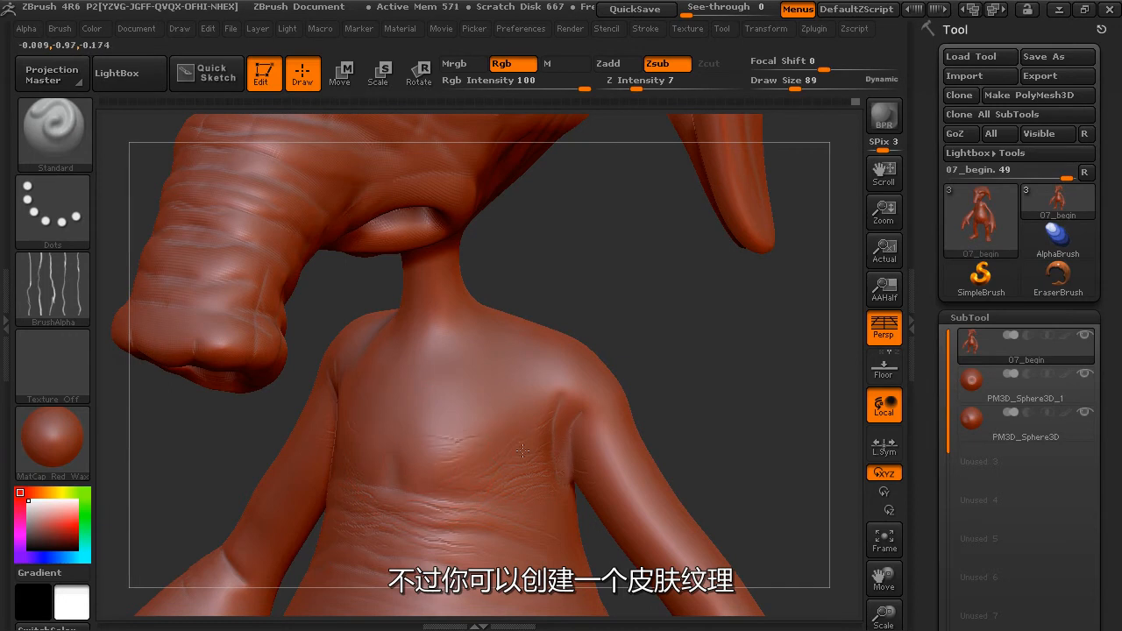
Change the stroke type to FreeHand and carve more fine wrinkles below the upper belly folds.
{"action": "mouse_move", "coordinate": [684, 372]}
{"action": "left_mouse_down"}
{"action": "mouse_move", "coordinate": [652, 379]}
{"action": "mouse_move", "coordinate": [681, 330]}
{"action": "left_mouse_up"}
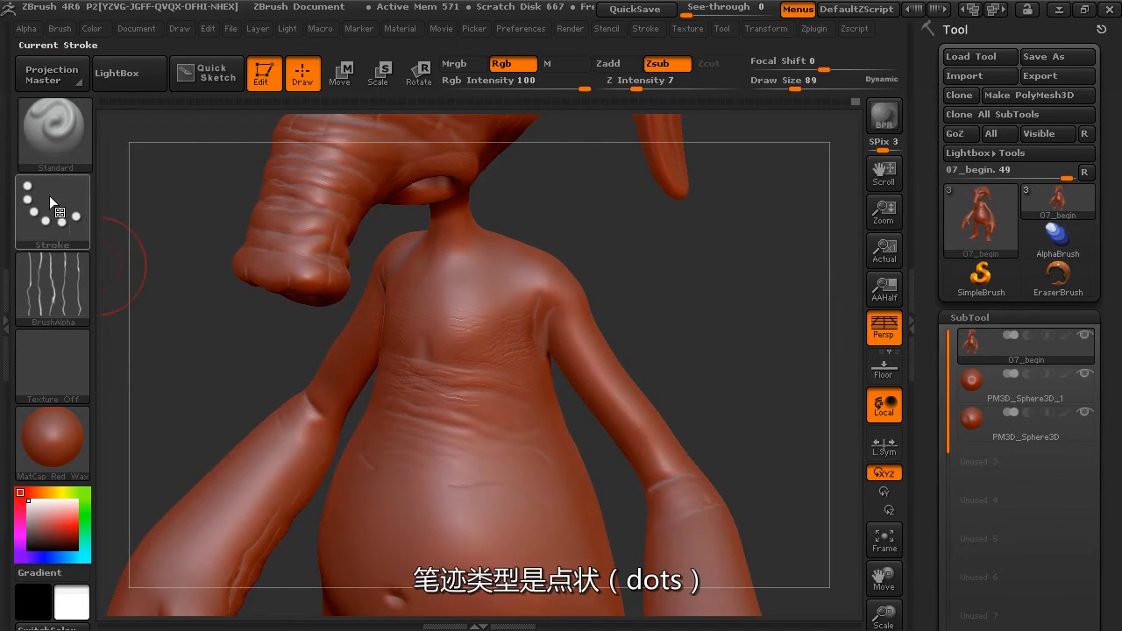
{"action": "left_click", "coordinate": [56, 213]}
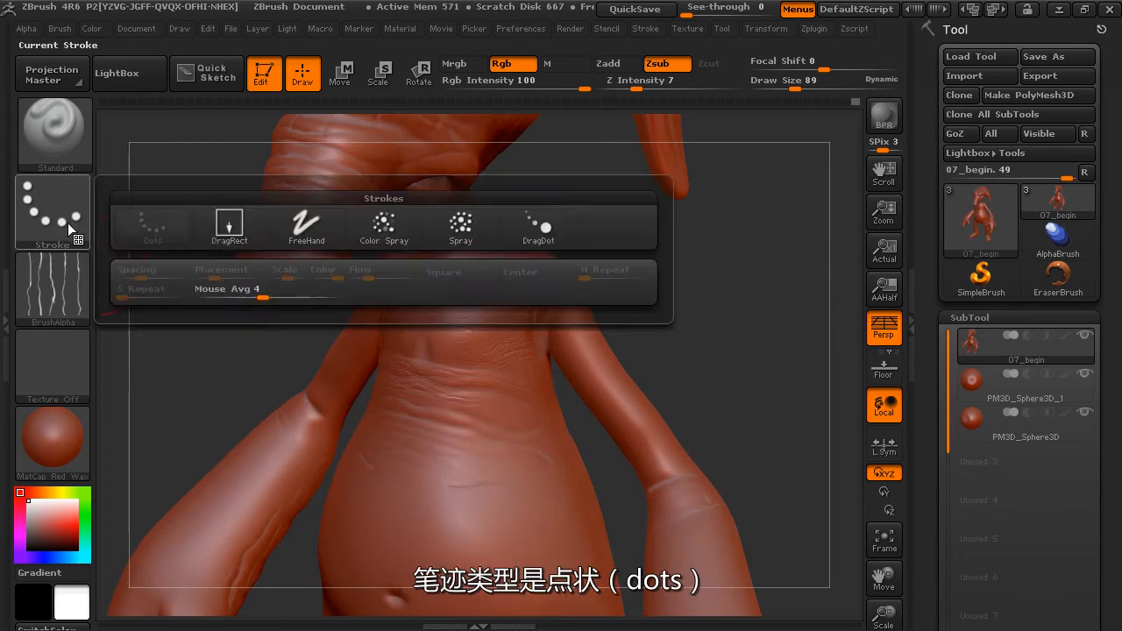
{"action": "left_click", "coordinate": [306, 226]}
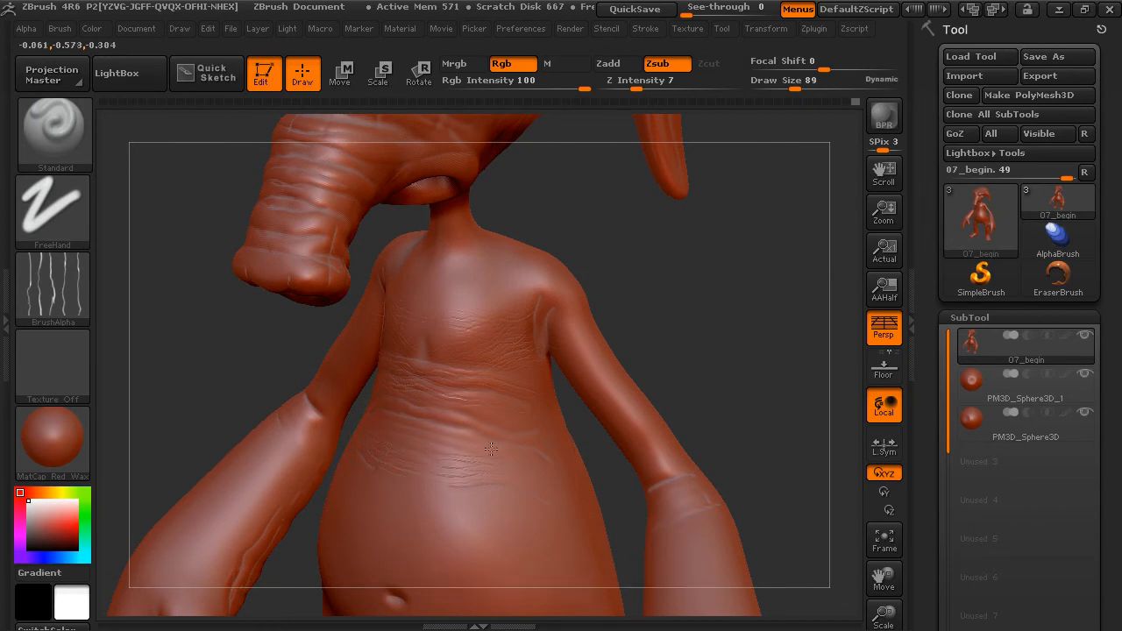
{"action": "left_click", "coordinate": [80, 226]}
Load Alpha 07, try a FreeHand stroke on the upper chest and undo it.
{"action": "left_click", "coordinate": [75, 300]}
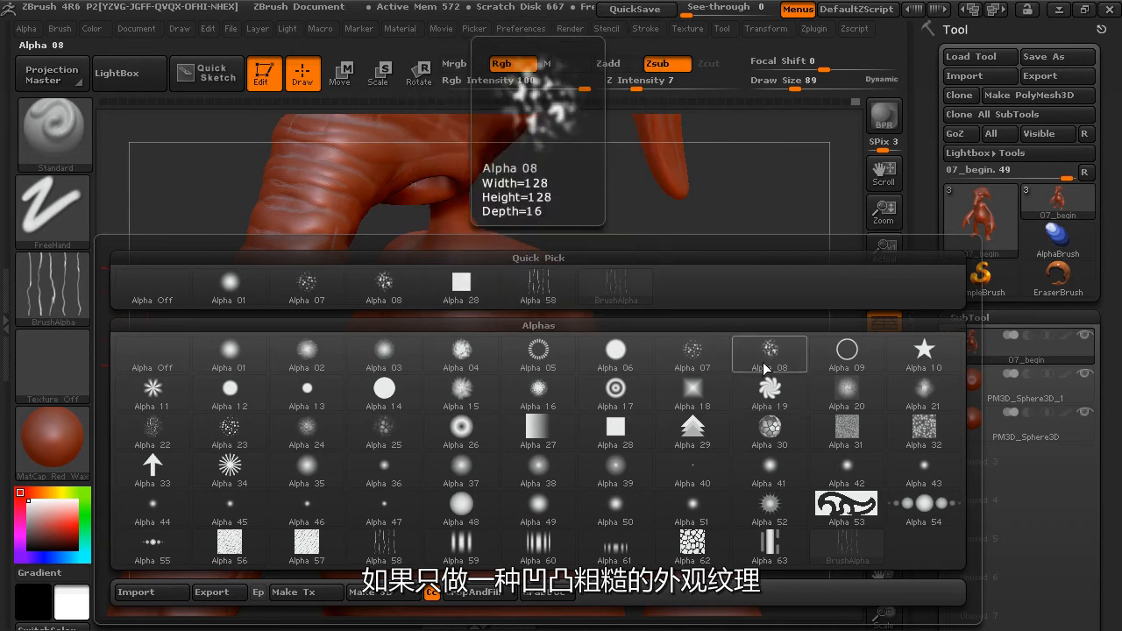
{"action": "left_click", "coordinate": [717, 360]}
{"action": "left_click_drag", "start_coordinate": [704, 307], "coordinate": [651, 323]}
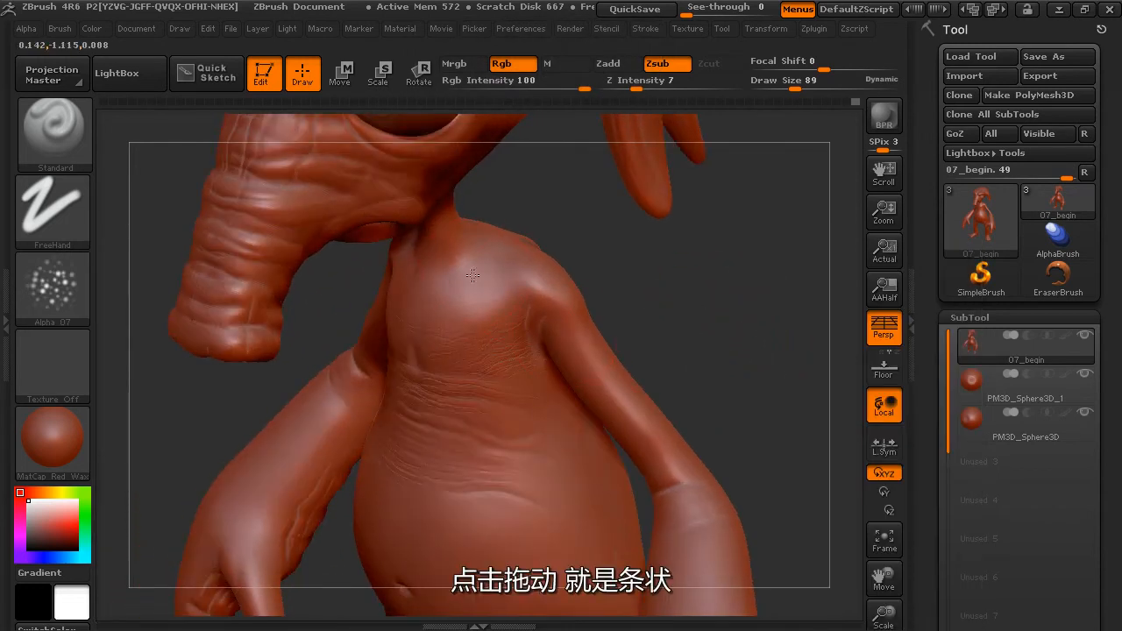
{"action": "key", "text": "ctrl+z"}
Configure the brush with the DragRect stroke, Zadd mode, Z Intensity 19 and Draw Size 56.
{"action": "left_click", "coordinate": [57, 217]}
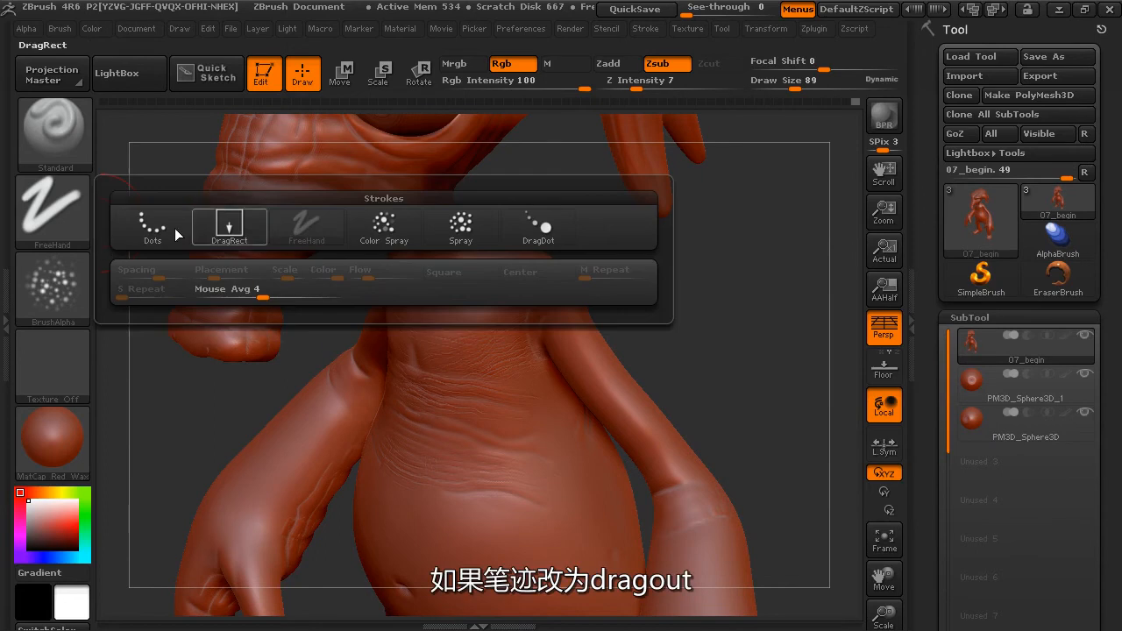
{"action": "left_click", "coordinate": [228, 226]}
{"action": "left_click_drag", "start_coordinate": [708, 348], "coordinate": [733, 360]}
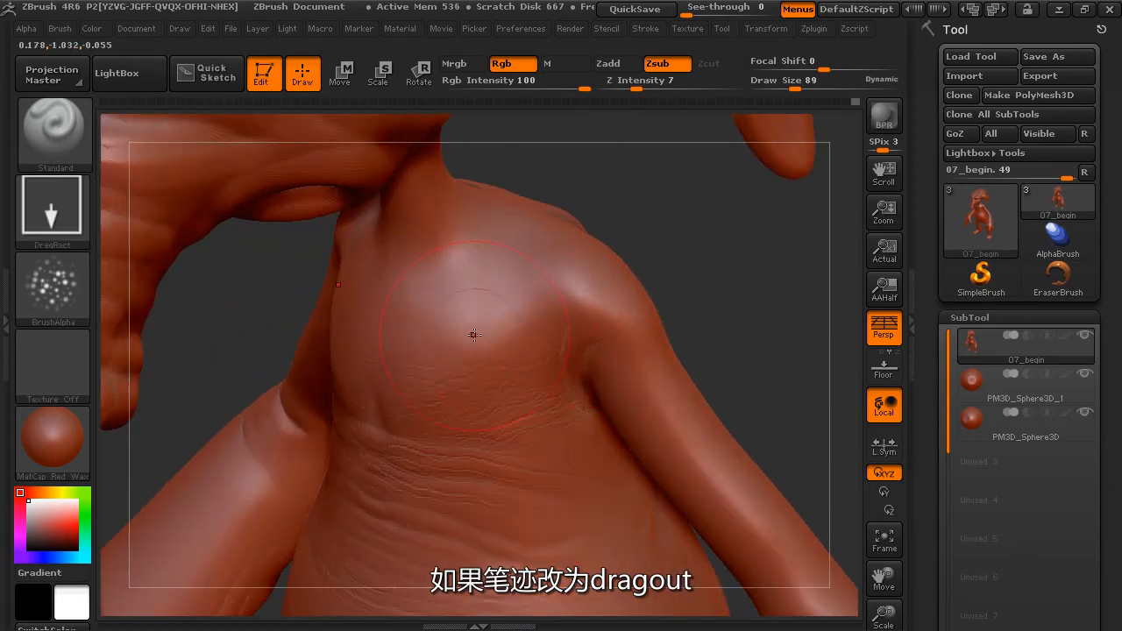
{"action": "left_click_drag", "start_coordinate": [684, 268], "coordinate": [591, 263]}
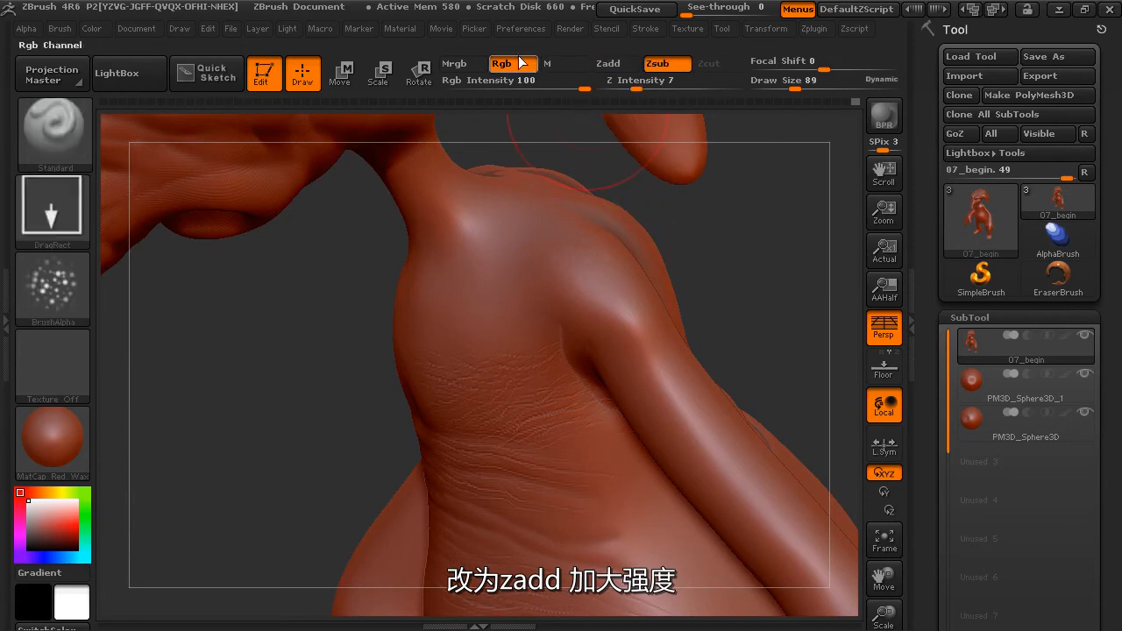
{"action": "left_click", "coordinate": [609, 63]}
{"action": "left_click_drag", "start_coordinate": [640, 87], "coordinate": [659, 88]}
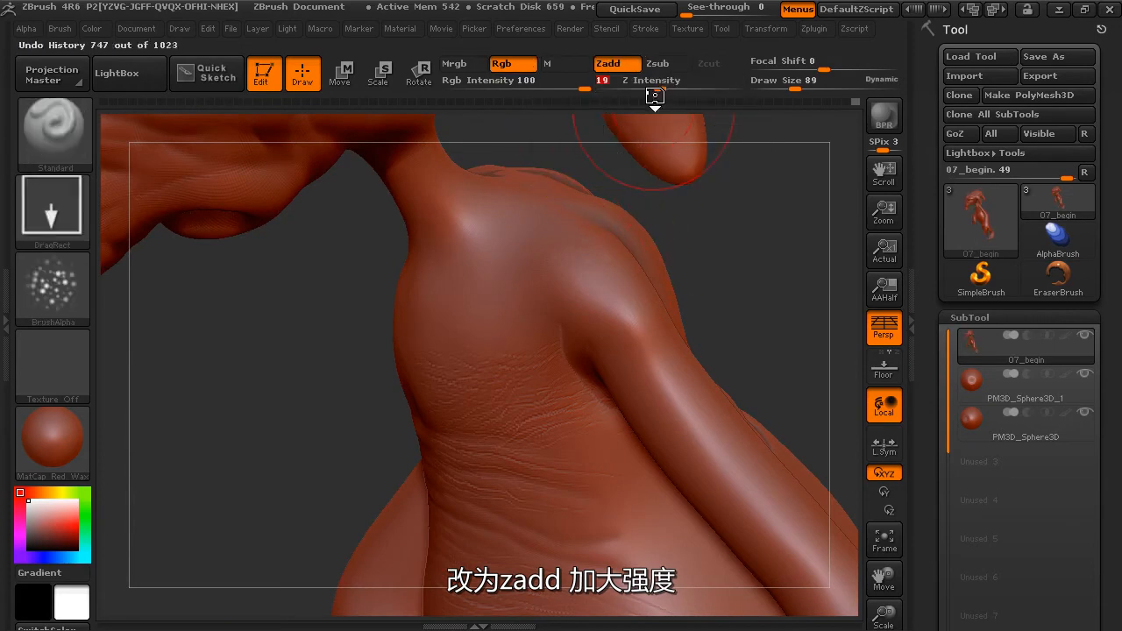
{"action": "left_click_drag", "start_coordinate": [796, 88], "coordinate": [787, 87]}
Stamp adjoining patches of raised Alpha 07 bumps over the front of the shoulder.
{"action": "mouse_move", "coordinate": [691, 257]}
{"action": "left_mouse_down"}
{"action": "mouse_move", "coordinate": [718, 274]}
{"action": "mouse_move", "coordinate": [552, 252]}
{"action": "left_mouse_up"}
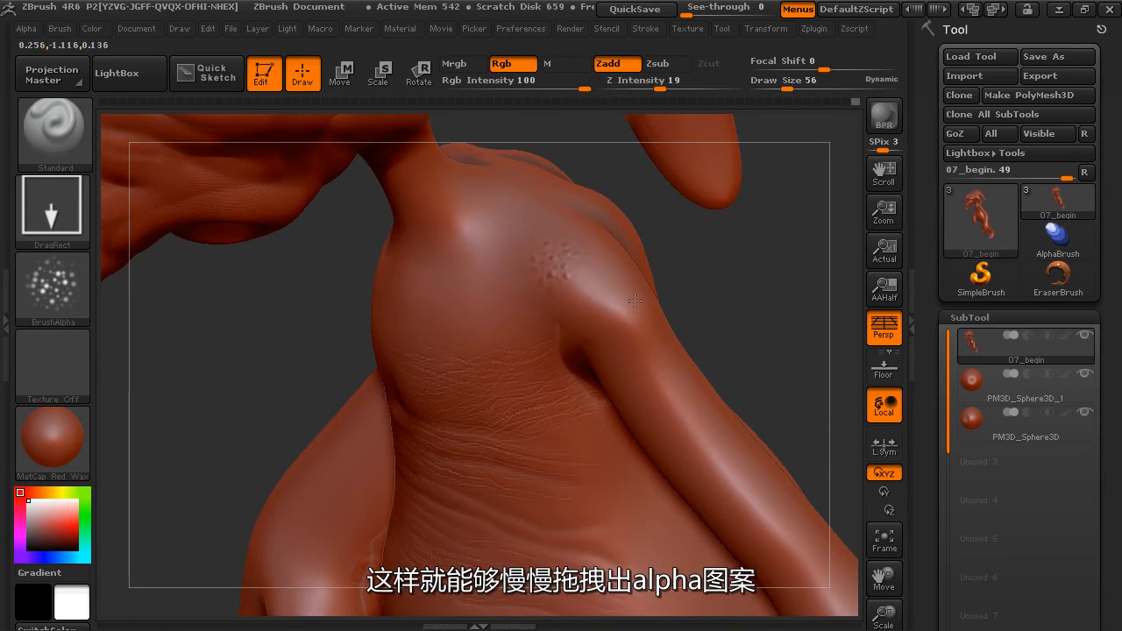
{"action": "left_click_drag", "start_coordinate": [634, 325], "coordinate": [649, 346]}
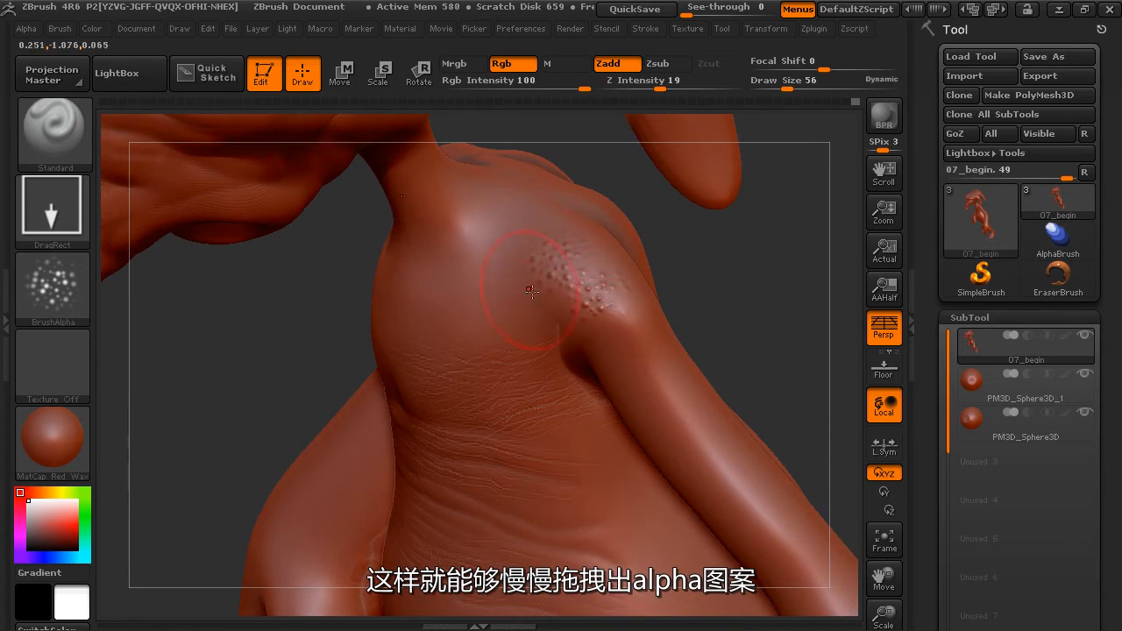
{"action": "left_click_drag", "start_coordinate": [570, 306], "coordinate": [556, 246]}
Extend the raised bump texture over the top and back of the shoulder and onto the upper arm.
{"action": "left_click_drag", "start_coordinate": [736, 319], "coordinate": [671, 323]}
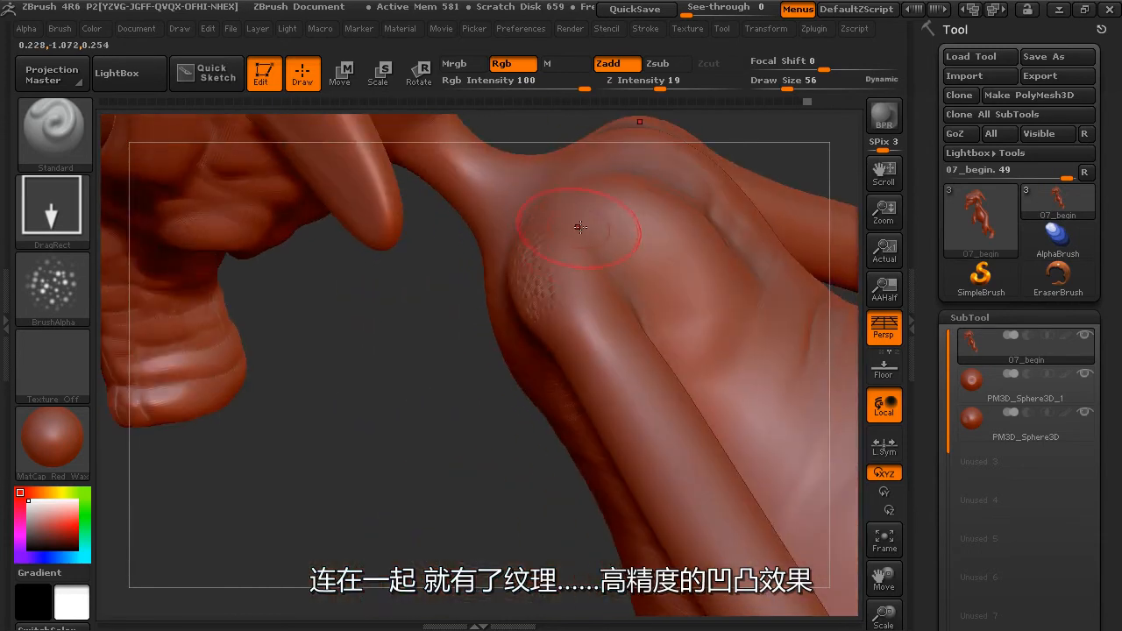
{"action": "left_click_drag", "start_coordinate": [491, 442], "coordinate": [503, 525]}
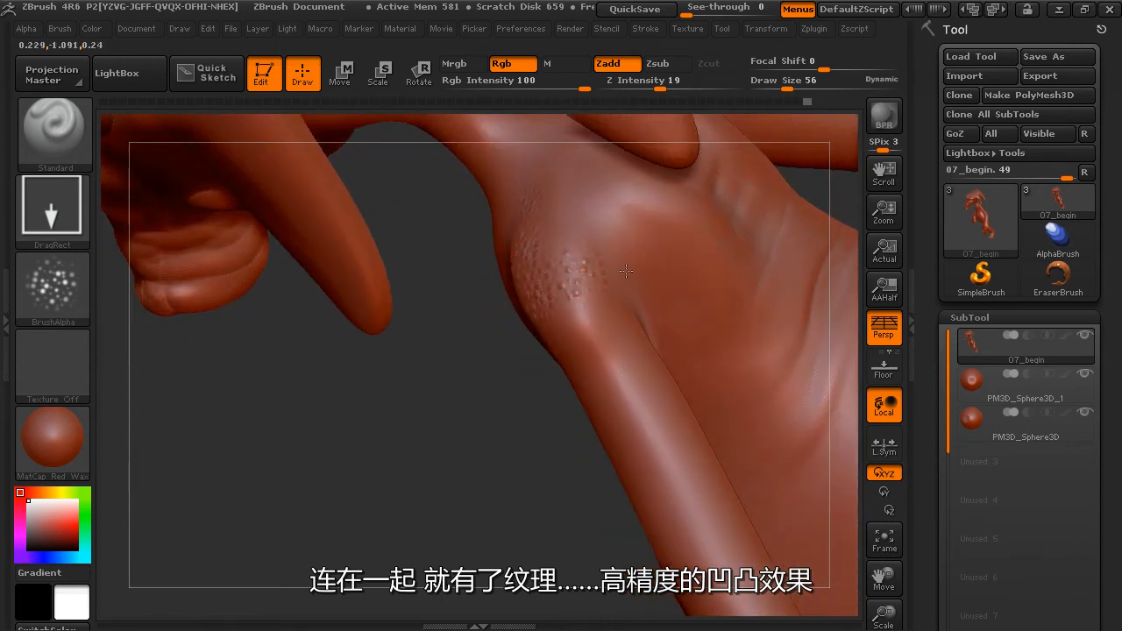
{"action": "mouse_move", "coordinate": [650, 235]}
{"action": "left_mouse_down"}
{"action": "mouse_move", "coordinate": [696, 262]}
{"action": "mouse_move", "coordinate": [737, 357]}
{"action": "left_mouse_up"}
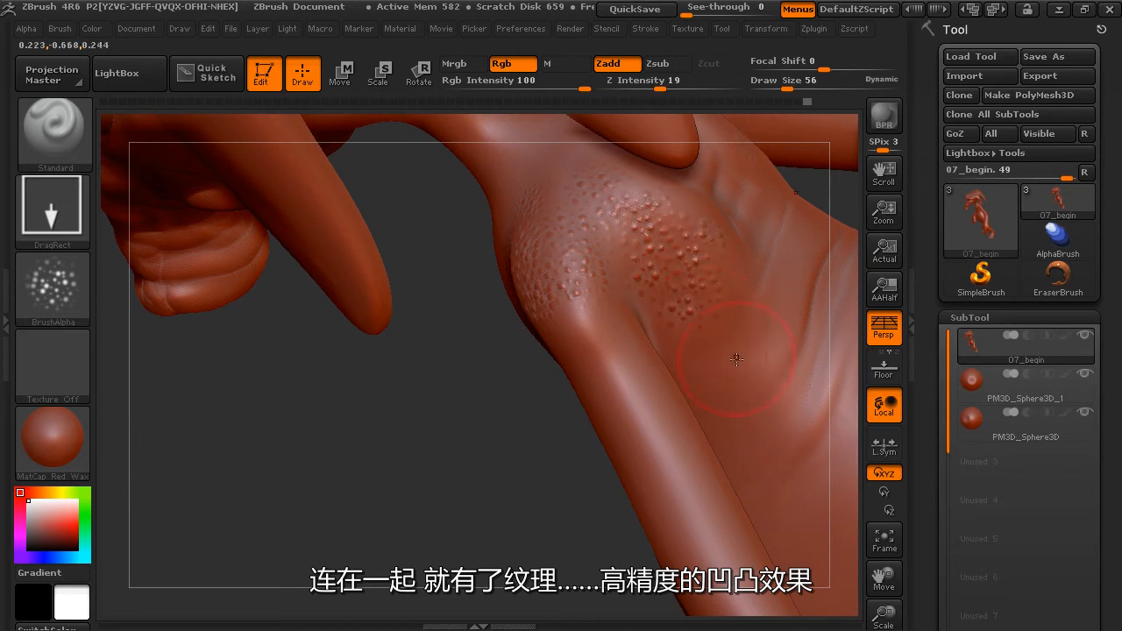
{"action": "left_click_drag", "start_coordinate": [517, 407], "coordinate": [692, 257]}
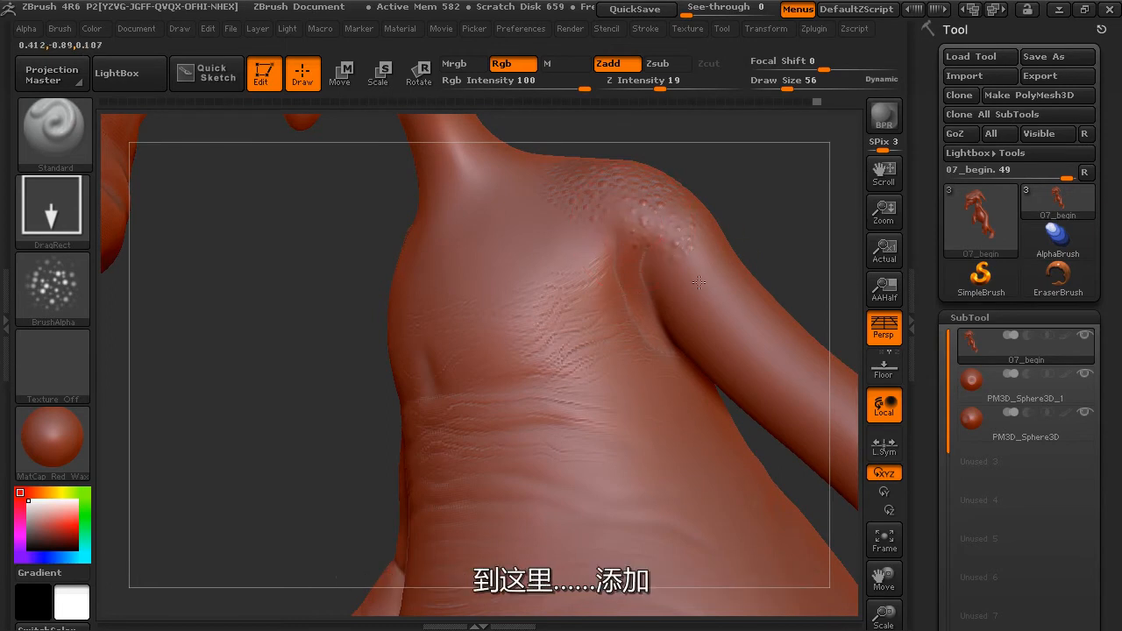
{"action": "mouse_move", "coordinate": [743, 277]}
{"action": "left_mouse_down"}
{"action": "mouse_move", "coordinate": [769, 243]}
{"action": "mouse_move", "coordinate": [672, 188]}
{"action": "mouse_move", "coordinate": [803, 228]}
{"action": "mouse_move", "coordinate": [692, 244]}
{"action": "mouse_move", "coordinate": [752, 241]}
{"action": "mouse_move", "coordinate": [796, 265]}
{"action": "left_mouse_up"}
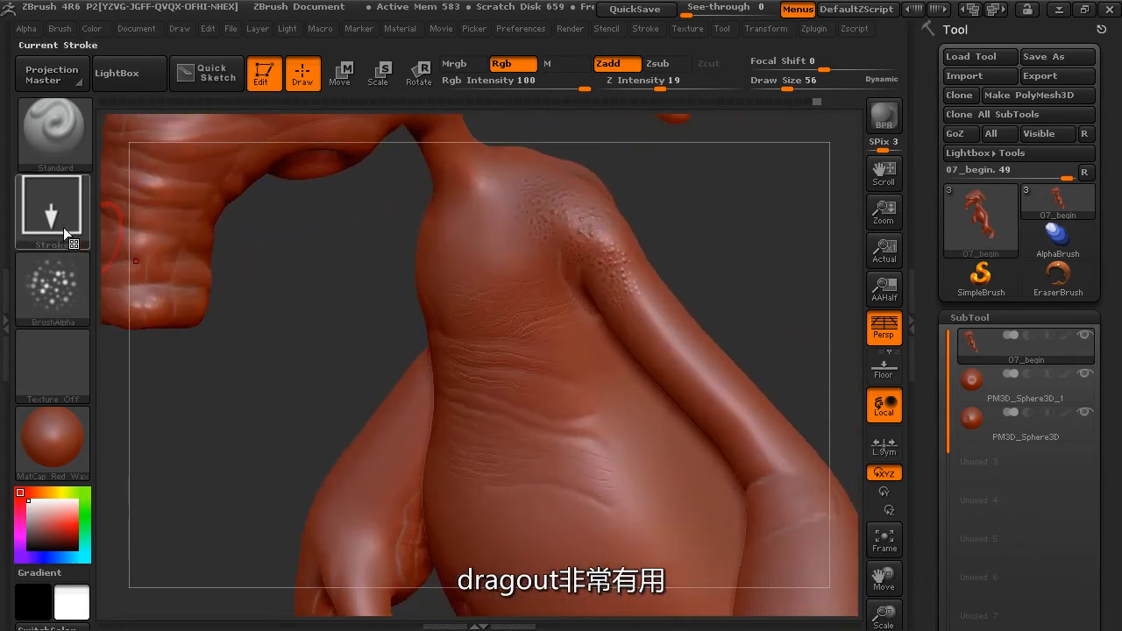
Load Alpha 58, try a raised wrinkle stamp at the top of the thigh and undo it.
{"action": "left_click", "coordinate": [56, 273]}
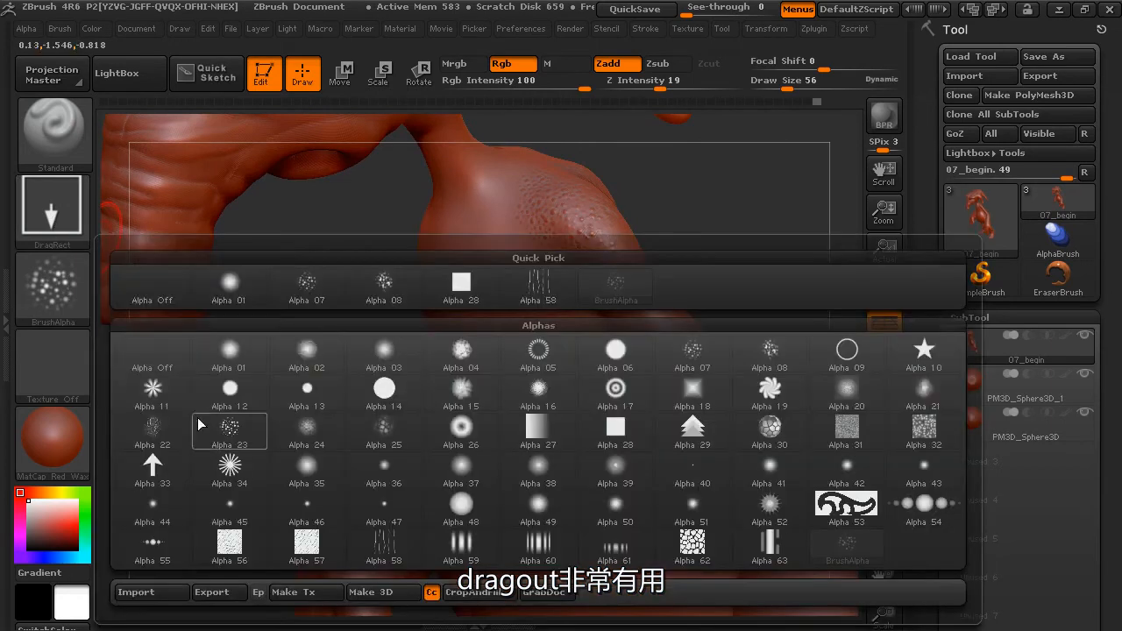
{"action": "left_click", "coordinate": [383, 545]}
{"action": "mouse_move", "coordinate": [722, 311]}
{"action": "left_mouse_down"}
{"action": "mouse_move", "coordinate": [763, 257]}
{"action": "mouse_move", "coordinate": [769, 155]}
{"action": "mouse_move", "coordinate": [709, 321]}
{"action": "left_mouse_up"}
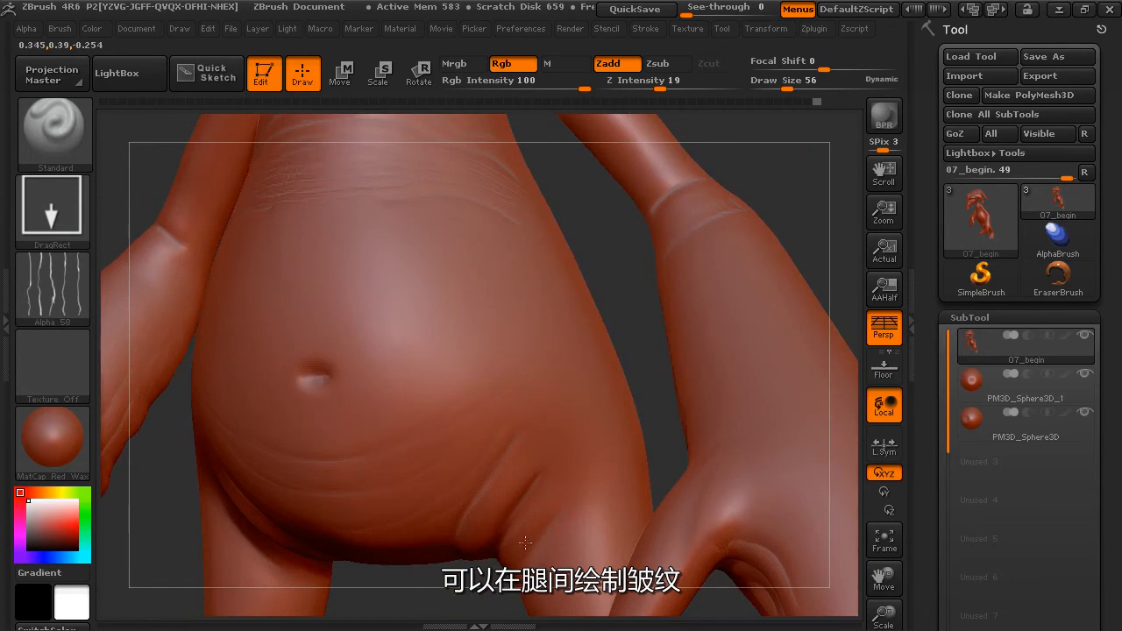
{"action": "left_click_drag", "start_coordinate": [524, 559], "coordinate": [531, 526]}
{"action": "key", "text": "ctrl+z"}
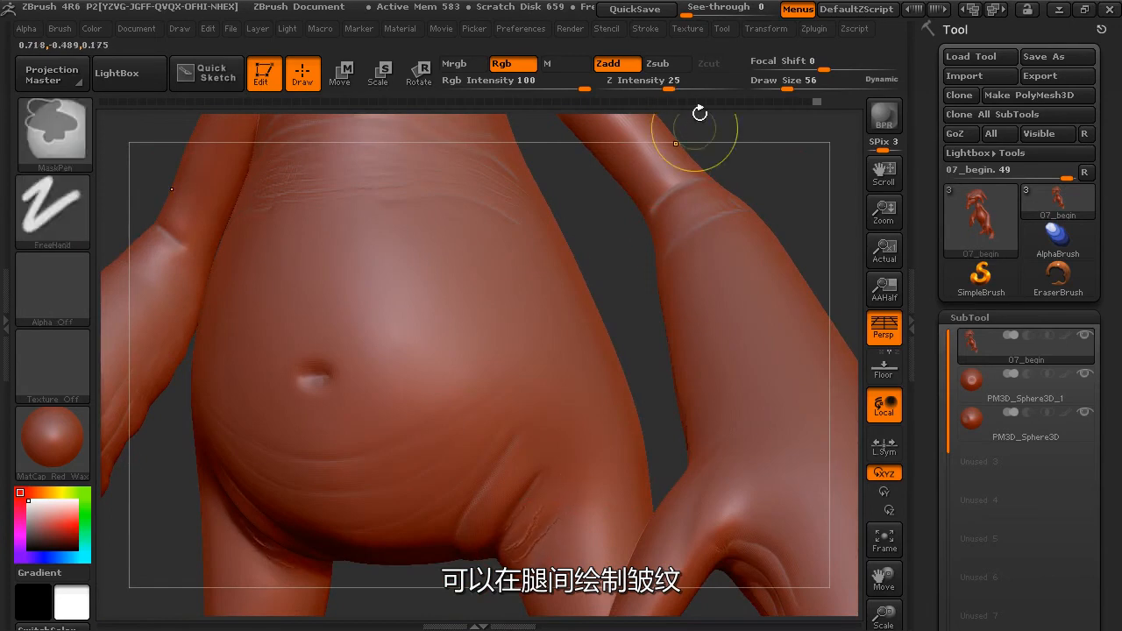
Switch the brush to Zsub and carve long wrinkles along the forearm.
{"action": "left_click", "coordinate": [671, 67]}
{"action": "left_click_drag", "start_coordinate": [663, 327], "coordinate": [640, 412]}
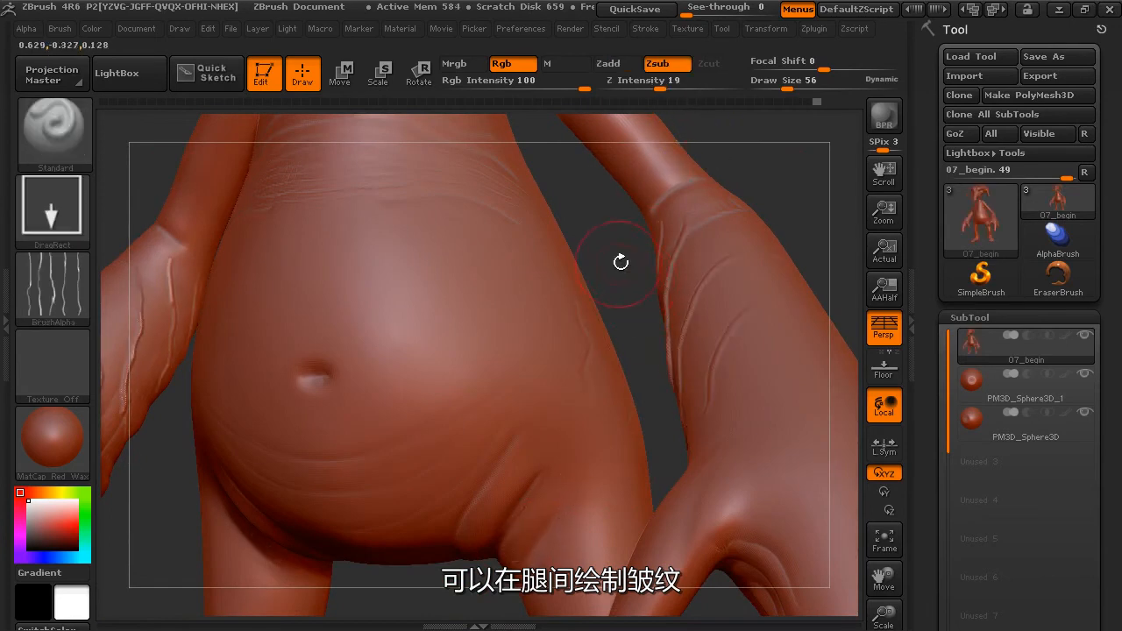
Carve wrinkles into the creases between thighs and belly and across the lower belly, lowering Z Intensity to 8.
{"action": "left_click_drag", "start_coordinate": [621, 281], "coordinate": [626, 155], "text": "alt"}
{"action": "left_click_drag", "start_coordinate": [527, 361], "coordinate": [543, 329]}
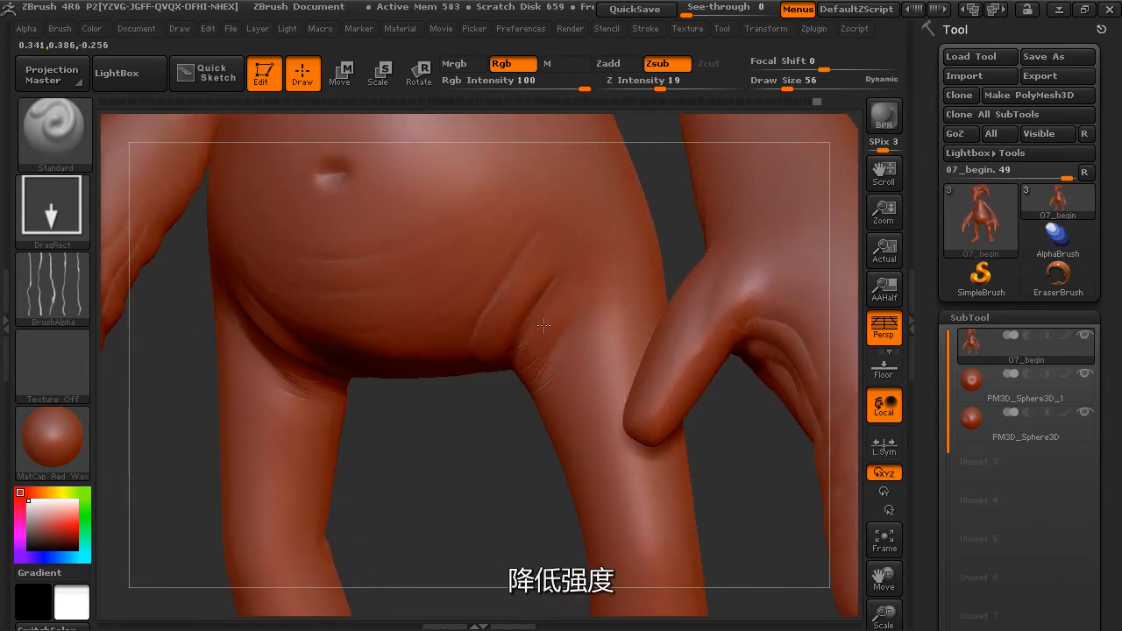
{"action": "left_click_drag", "start_coordinate": [659, 88], "coordinate": [645, 87]}
{"action": "left_click_drag", "start_coordinate": [503, 306], "coordinate": [561, 313]}
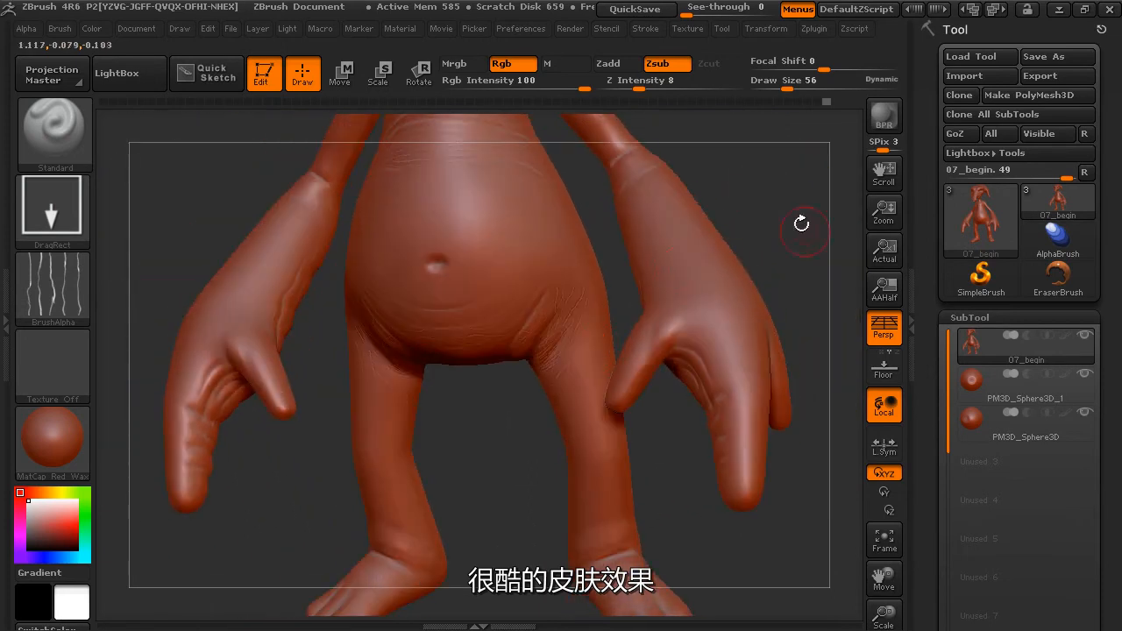
Add fine elephant-like wrinkles around the ankles.
{"action": "left_click_drag", "start_coordinate": [802, 223], "coordinate": [780, 263]}
{"action": "left_click_drag", "start_coordinate": [675, 561], "coordinate": [697, 447], "text": "alt"}
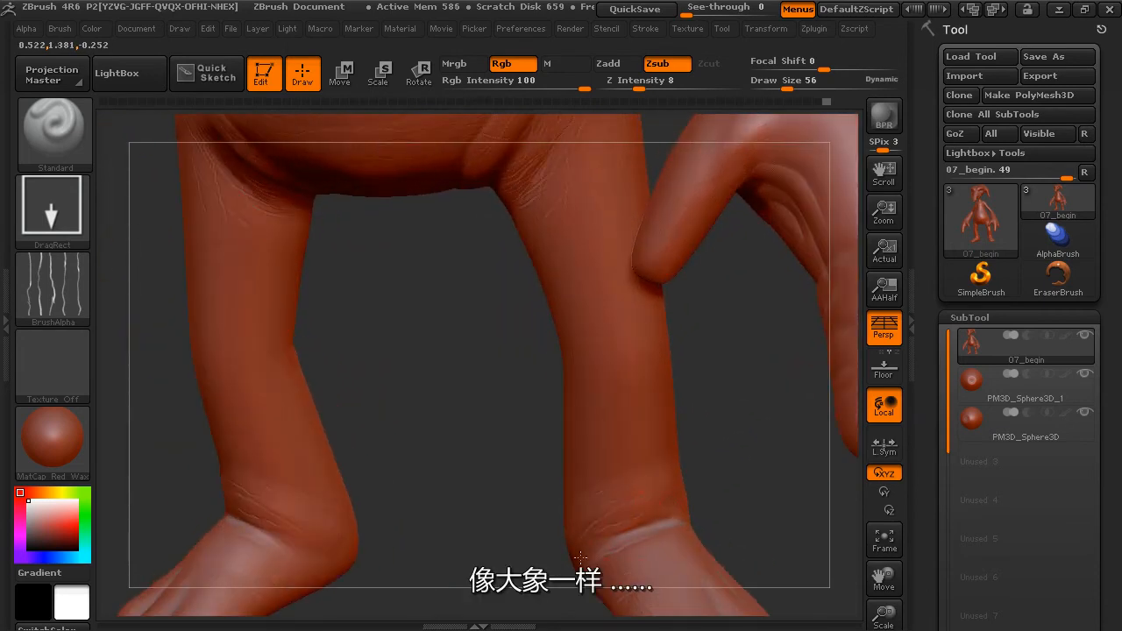
Lower the Draw Size to 26 and carve fine wrinkles around the outer ankle and the creases beside the thumb.
{"action": "left_click_drag", "start_coordinate": [789, 516], "coordinate": [644, 509]}
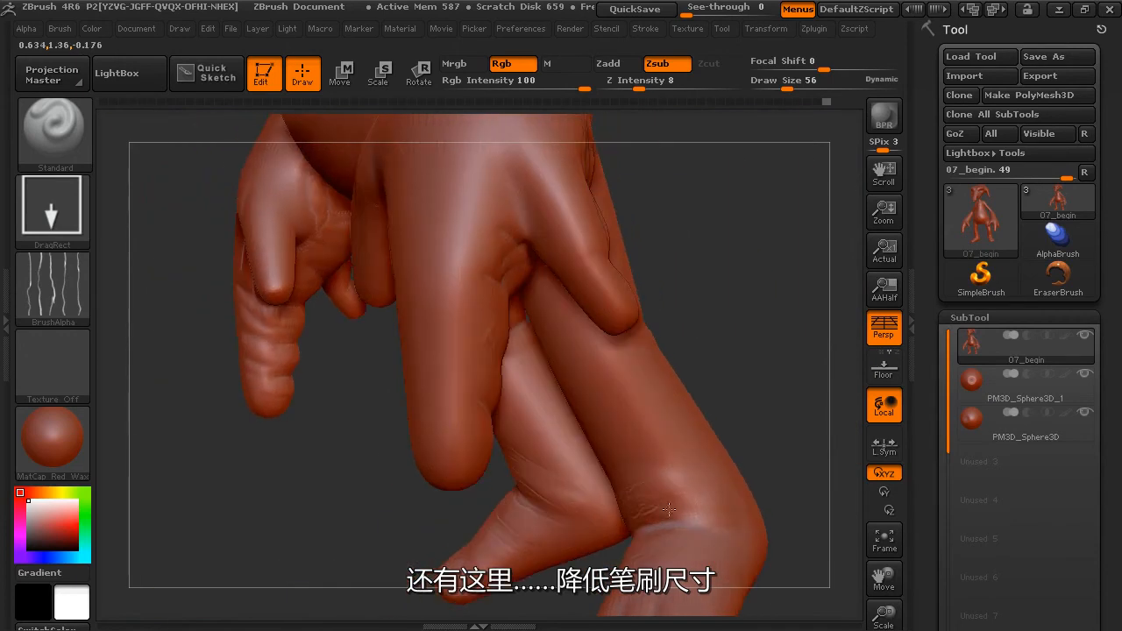
{"action": "left_click_drag", "start_coordinate": [788, 86], "coordinate": [776, 86]}
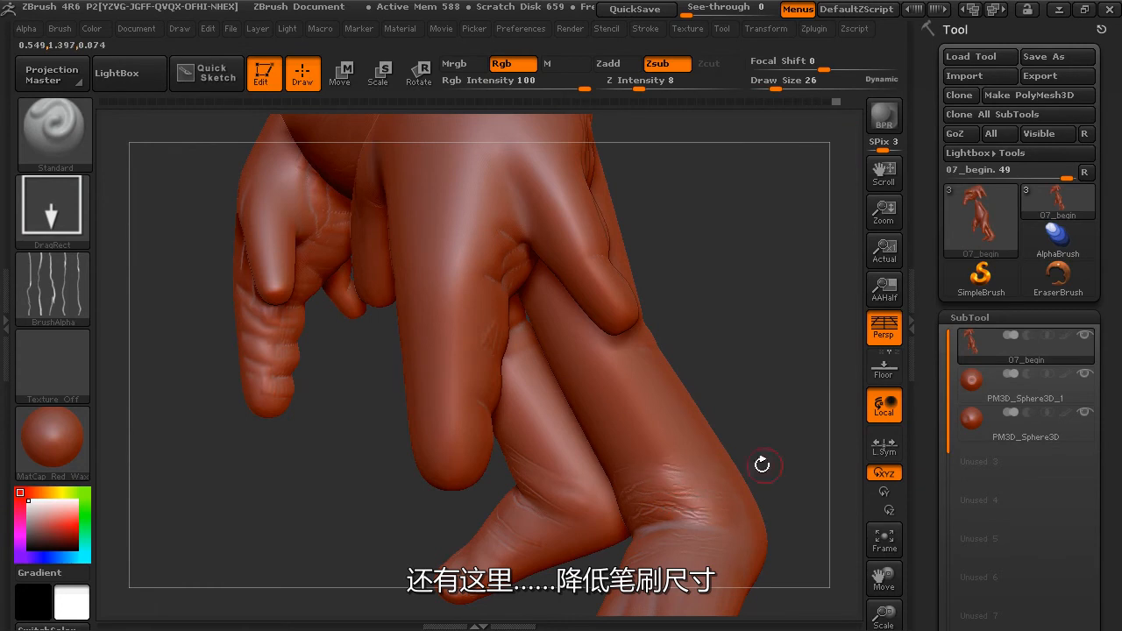
{"action": "left_click_drag", "start_coordinate": [811, 501], "coordinate": [742, 519]}
{"action": "mouse_move", "coordinate": [628, 399]}
{"action": "left_mouse_down"}
{"action": "mouse_move", "coordinate": [708, 322]}
{"action": "mouse_move", "coordinate": [743, 333]}
{"action": "mouse_move", "coordinate": [581, 321]}
{"action": "mouse_move", "coordinate": [614, 359]}
{"action": "mouse_move", "coordinate": [589, 464]}
{"action": "mouse_move", "coordinate": [626, 426]}
{"action": "left_mouse_up"}
Set the brush to the Spray stroke with Alpha 07 and a Draw Size of 105.
{"action": "left_click", "coordinate": [61, 215]}
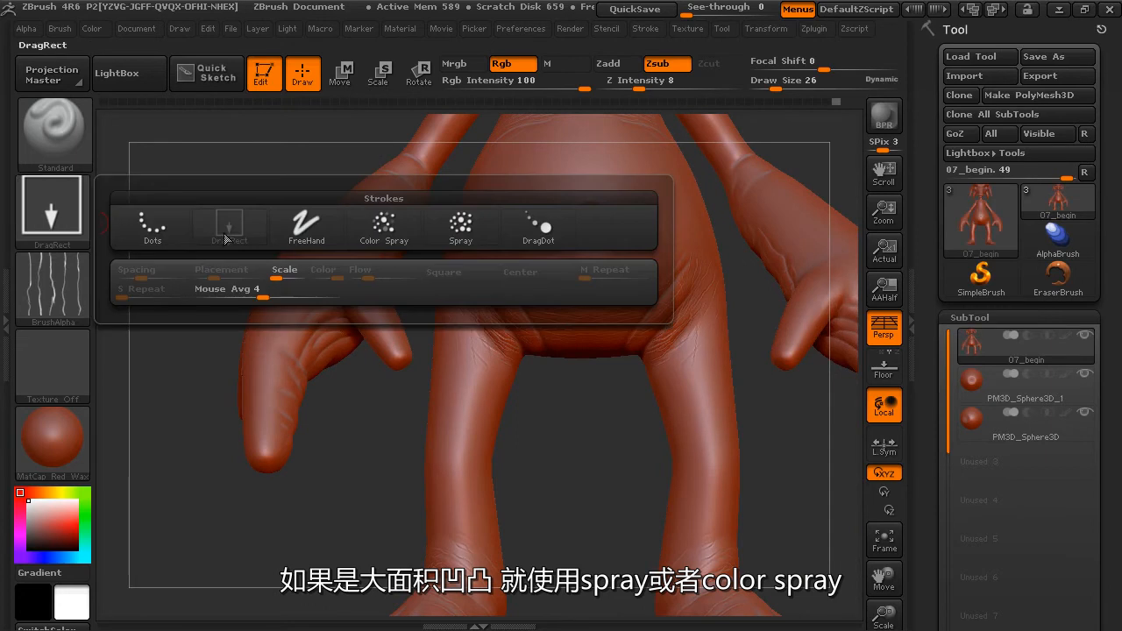
{"action": "left_click", "coordinate": [462, 228]}
{"action": "left_click", "coordinate": [69, 301]}
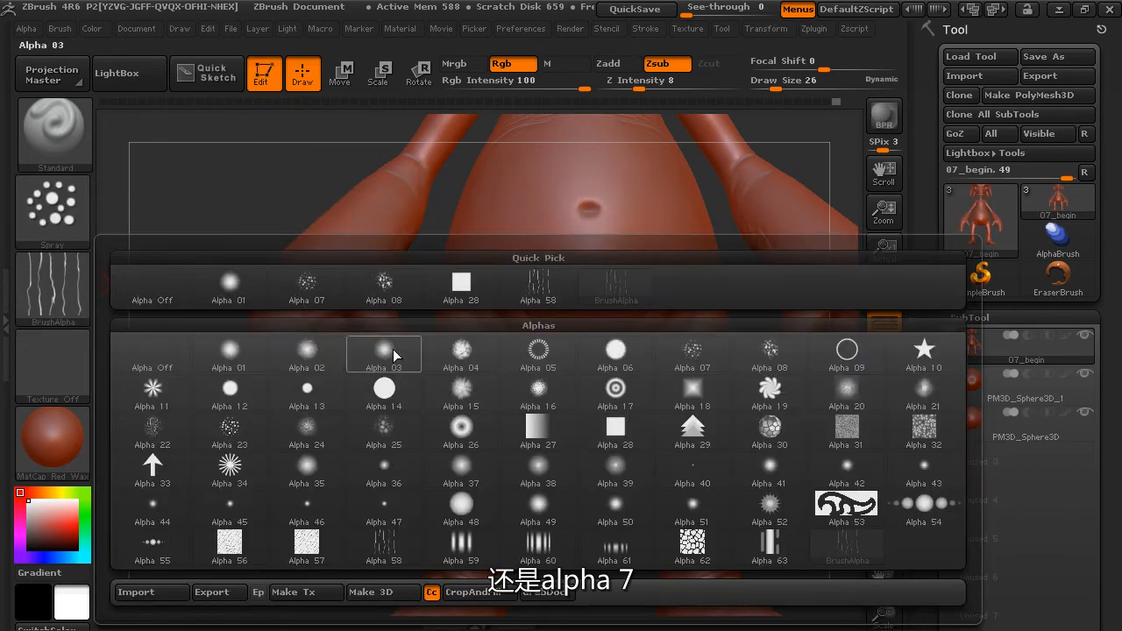
{"action": "left_click", "coordinate": [721, 353]}
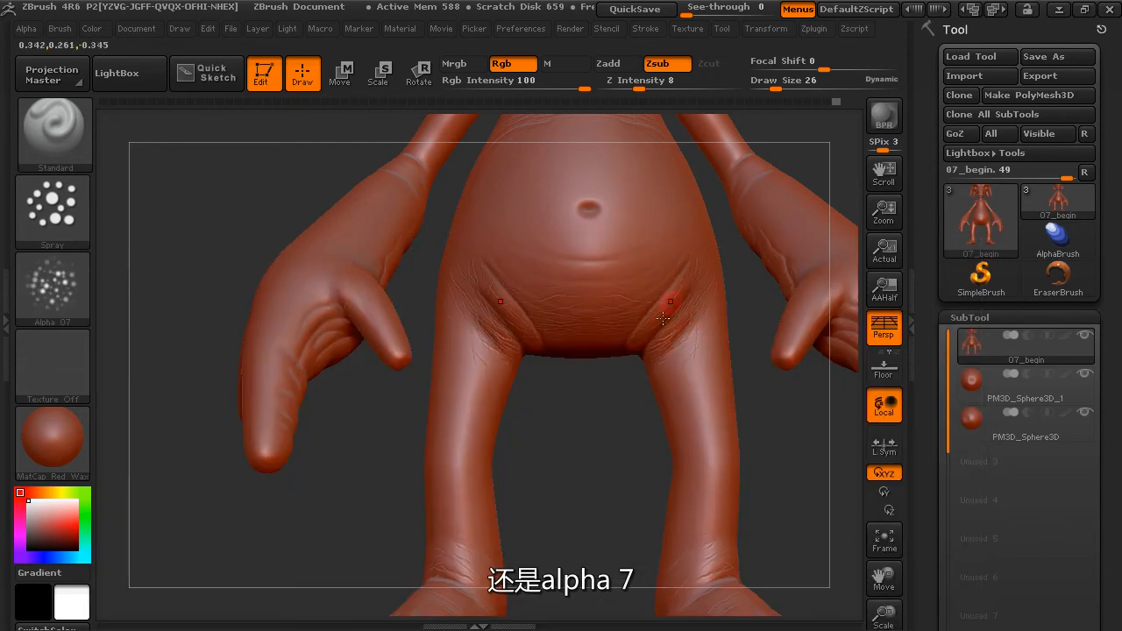
{"action": "left_click_drag", "start_coordinate": [775, 88], "coordinate": [799, 84]}
{"action": "left_click_drag", "start_coordinate": [804, 143], "coordinate": [789, 184], "text": "alt"}
Undo a trial spray on the belly, then spray fine raised bumps over the belly using Zadd with Z Intensity 5.
{"action": "left_click_drag", "start_coordinate": [596, 340], "coordinate": [594, 303]}
{"action": "key", "text": "ctrl+z"}
{"action": "left_click", "coordinate": [609, 65]}
{"action": "left_click_drag", "start_coordinate": [641, 86], "coordinate": [631, 92]}
{"action": "left_click_drag", "start_coordinate": [772, 189], "coordinate": [741, 297], "text": "alt"}
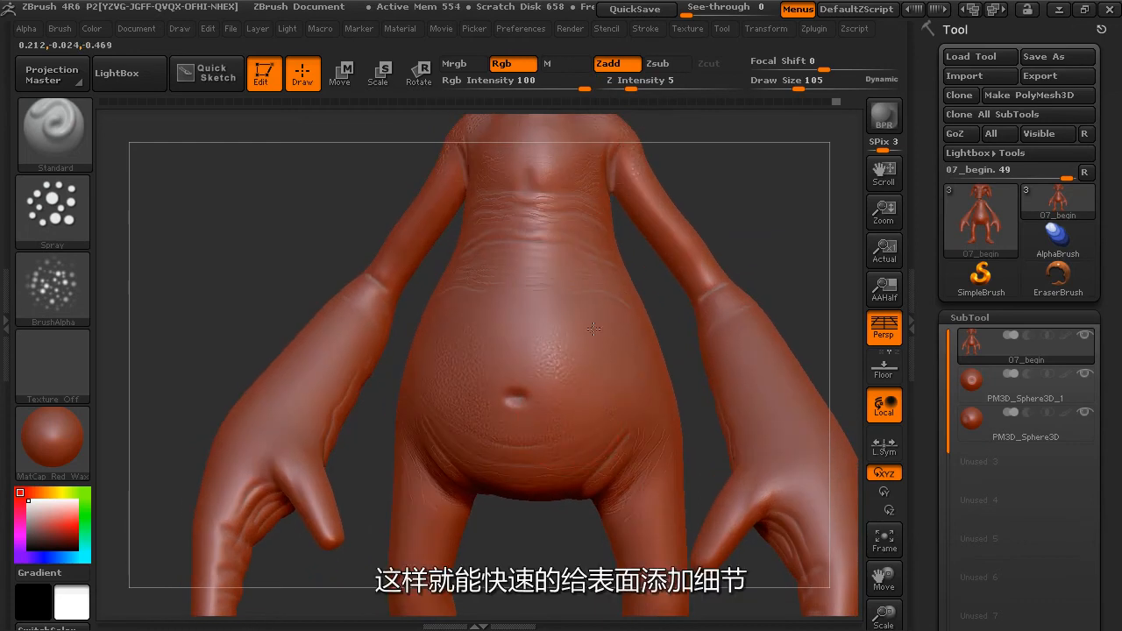
{"action": "left_click_drag", "start_coordinate": [746, 202], "coordinate": [699, 314], "text": "alt"}
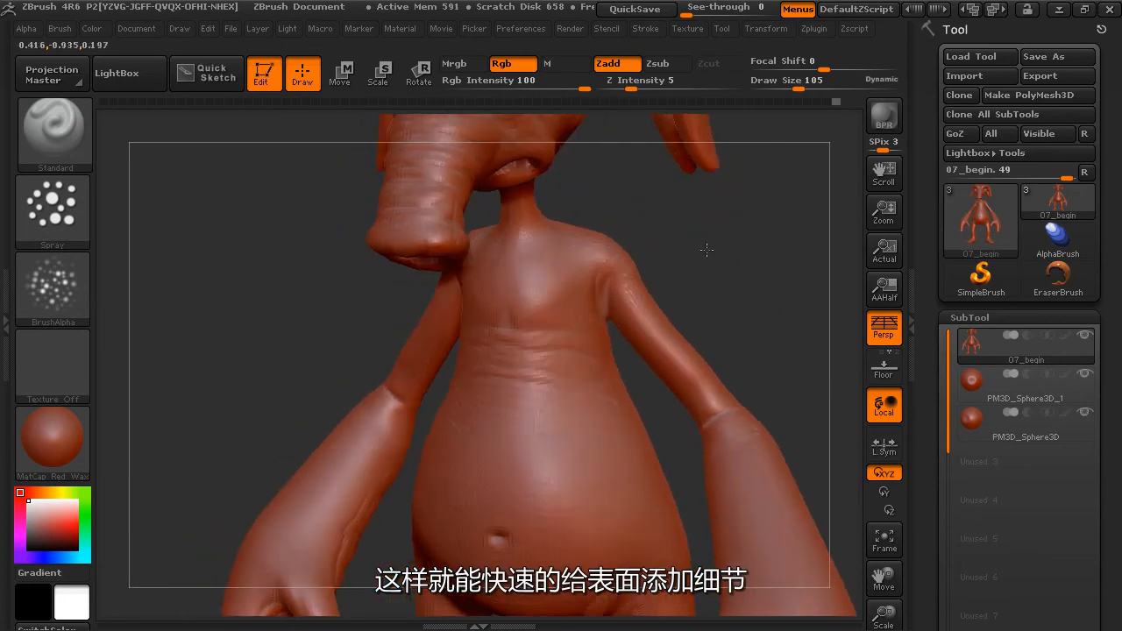
Review the Spray stroke's variance settings and spray fine skin bumps over the arms, back and hands.
{"action": "left_click", "coordinate": [64, 225]}
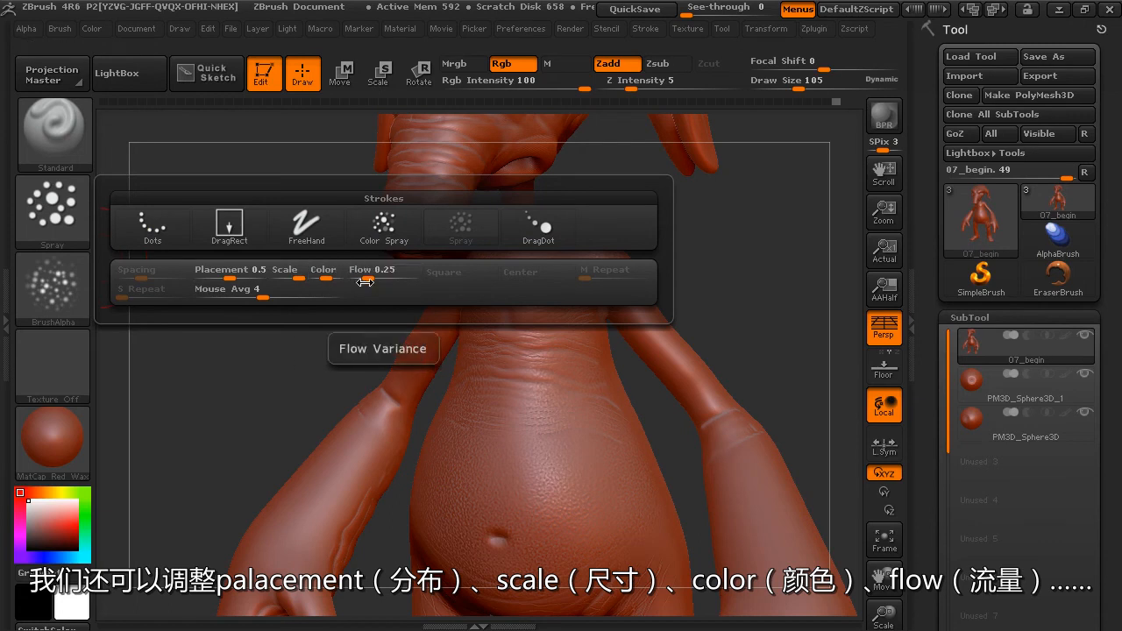
{"action": "mouse_move", "coordinate": [821, 342]}
{"action": "left_mouse_down"}
{"action": "mouse_move", "coordinate": [751, 343]}
{"action": "mouse_move", "coordinate": [633, 232]}
{"action": "left_mouse_up"}
{"action": "left_click_drag", "start_coordinate": [629, 330], "coordinate": [637, 323]}
{"action": "mouse_move", "coordinate": [712, 390]}
{"action": "left_mouse_down"}
{"action": "mouse_move", "coordinate": [724, 388]}
{"action": "mouse_move", "coordinate": [728, 330]}
{"action": "mouse_move", "coordinate": [771, 334]}
{"action": "mouse_move", "coordinate": [721, 325]}
{"action": "mouse_move", "coordinate": [640, 341]}
{"action": "left_mouse_up"}
{"action": "mouse_move", "coordinate": [757, 325]}
{"action": "left_mouse_down"}
{"action": "mouse_move", "coordinate": [736, 326]}
{"action": "mouse_move", "coordinate": [740, 313]}
{"action": "left_mouse_up"}
{"action": "left_click_drag", "start_coordinate": [741, 230], "coordinate": [739, 235]}
{"action": "left_click_drag", "start_coordinate": [495, 482], "coordinate": [307, 452], "text": "alt"}
{"action": "left_click_drag", "start_coordinate": [724, 358], "coordinate": [846, 292]}
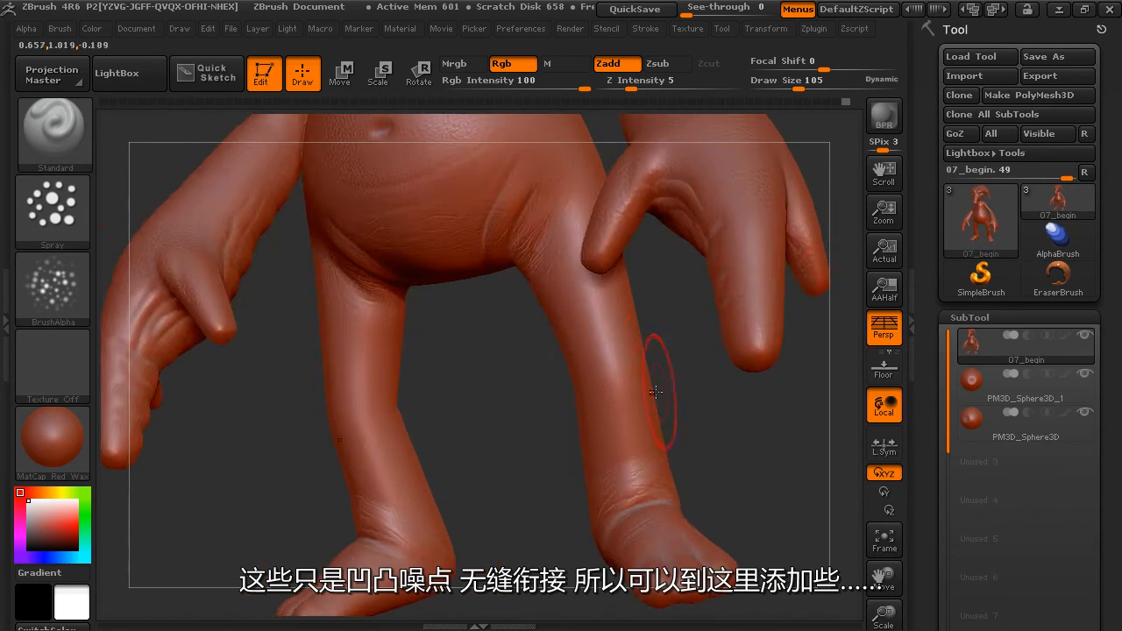
Spray fine bumps over the thighs and continue the texture up to the shoulders and chest.
{"action": "left_click_drag", "start_coordinate": [645, 361], "coordinate": [656, 342]}
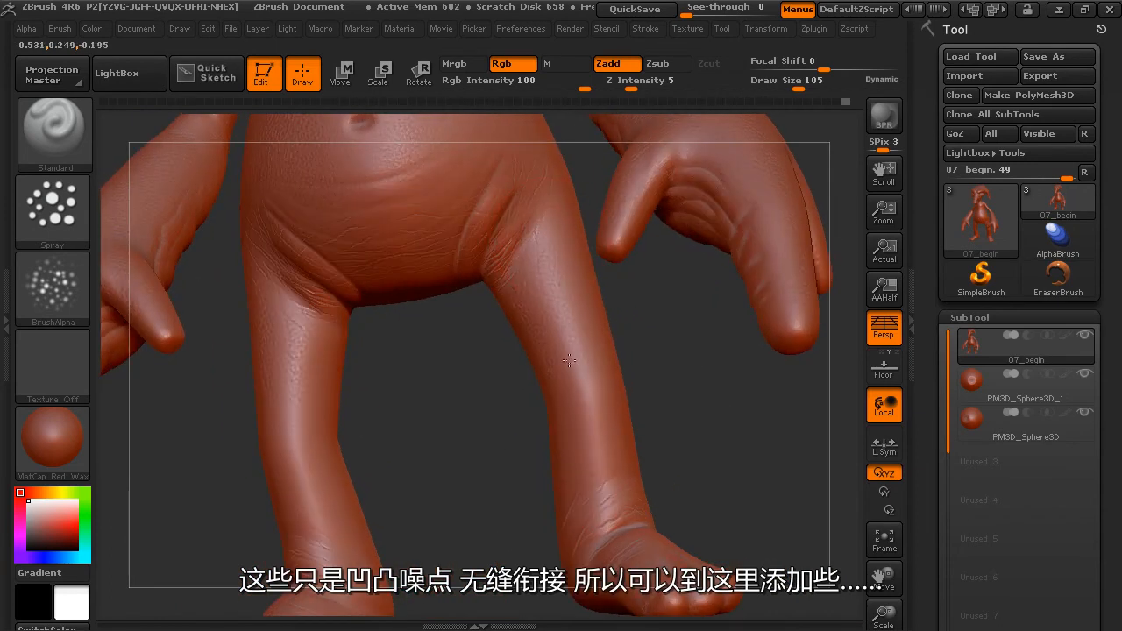
{"action": "left_click_drag", "start_coordinate": [688, 425], "coordinate": [817, 424], "text": "alt"}
{"action": "left_click_drag", "start_coordinate": [532, 372], "coordinate": [693, 535], "text": "alt"}
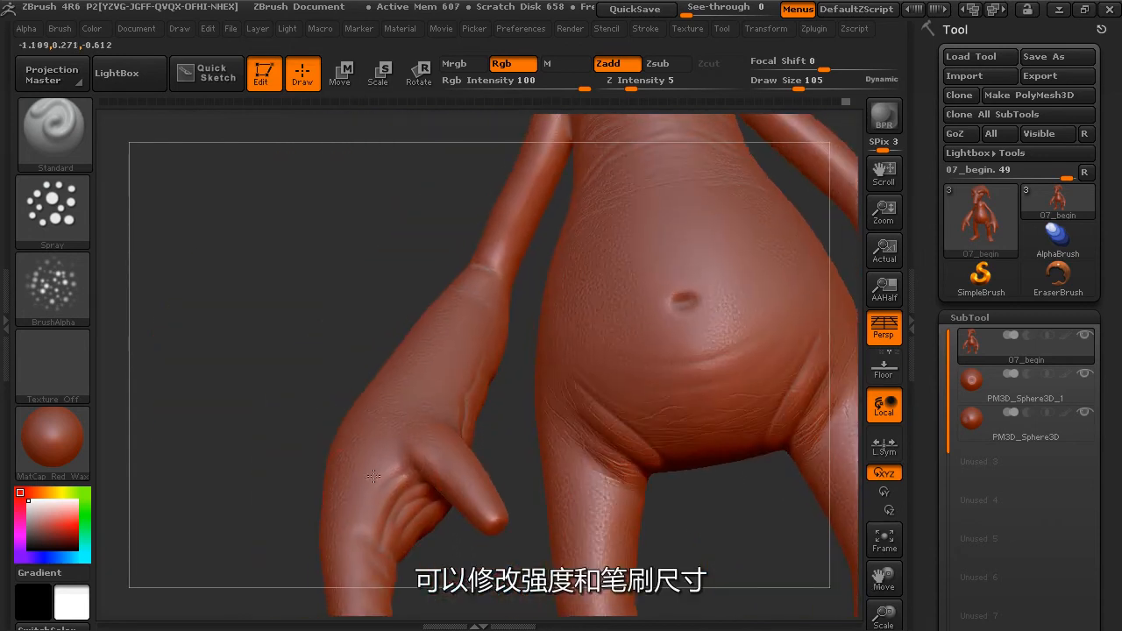
{"action": "left_click_drag", "start_coordinate": [393, 279], "coordinate": [384, 338], "text": "alt"}
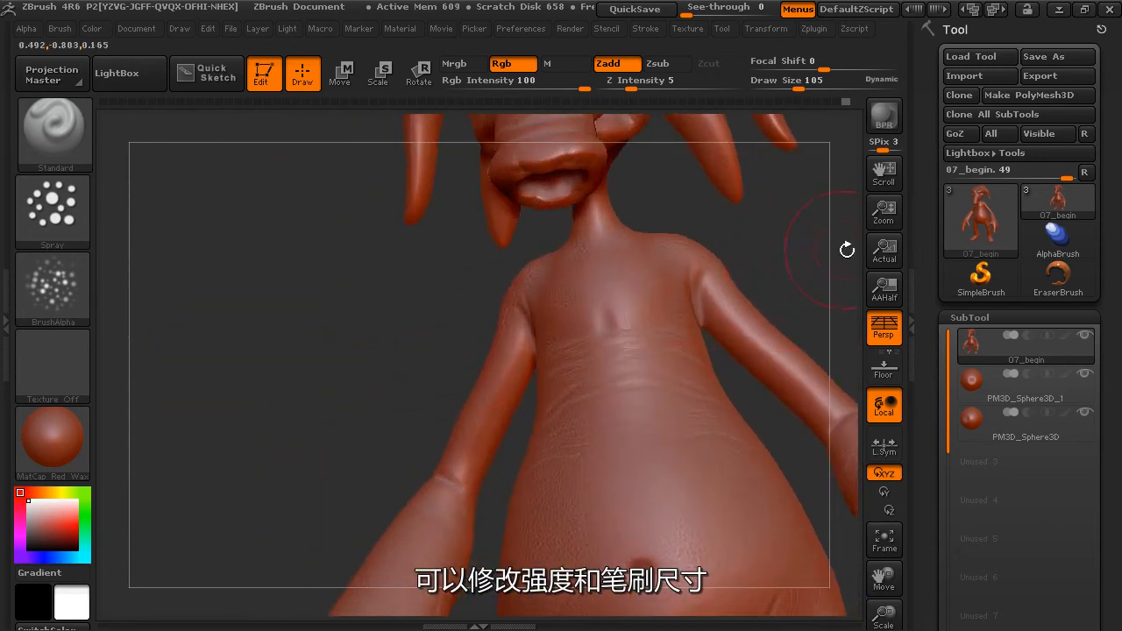
{"action": "left_click_drag", "start_coordinate": [816, 272], "coordinate": [711, 351]}
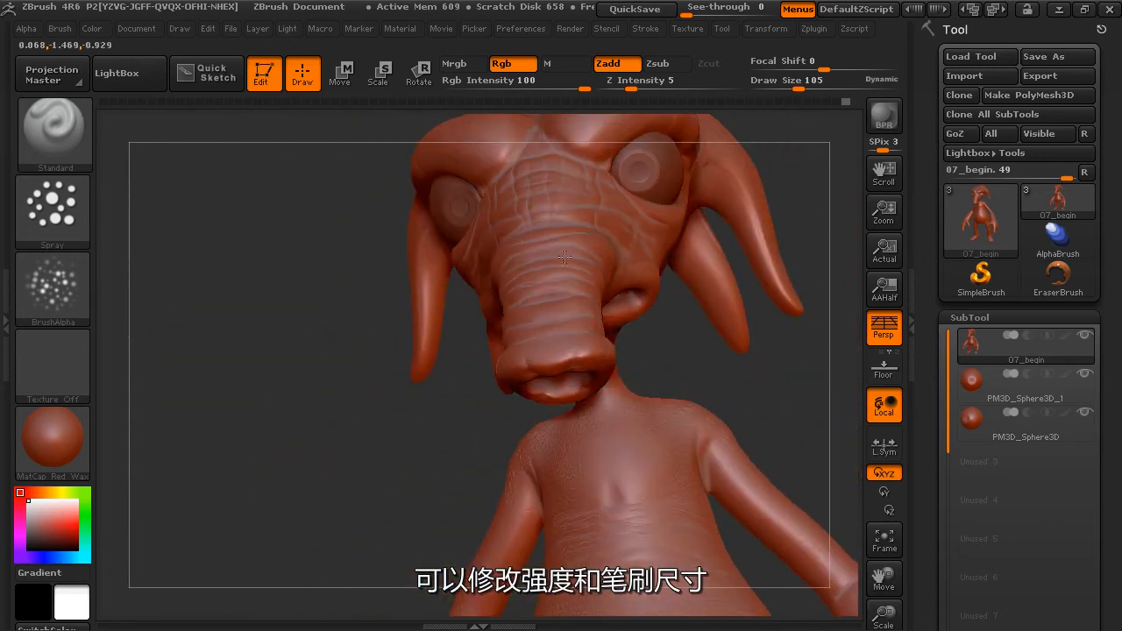
Lower the Draw Size to 47 and spray bumps over the trunk, cheeks and the area around the mouth.
{"action": "left_click_drag", "start_coordinate": [797, 89], "coordinate": [783, 85]}
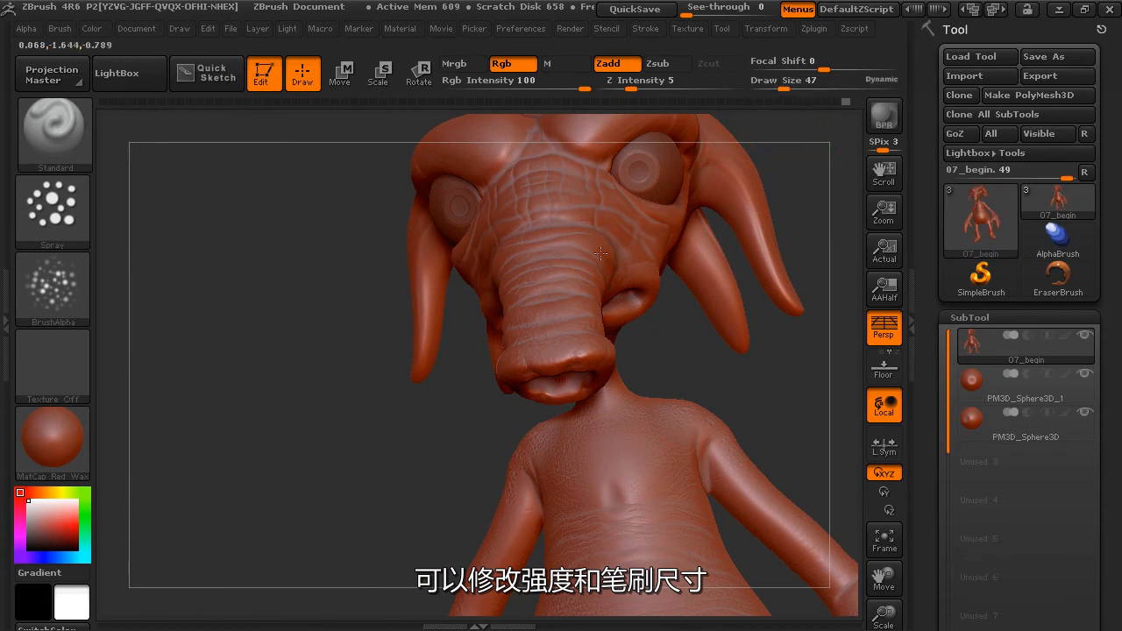
{"action": "left_click_drag", "start_coordinate": [699, 356], "coordinate": [694, 254]}
{"action": "left_click_drag", "start_coordinate": [714, 388], "coordinate": [589, 487], "text": "alt"}
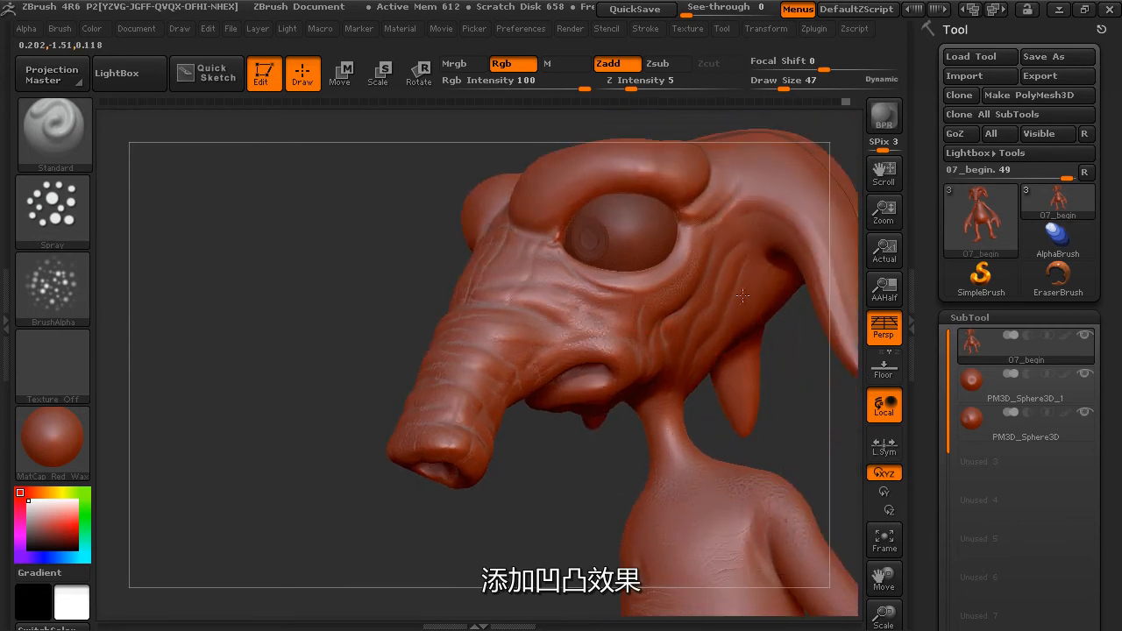
Spray fine bumps over the brow ridges and the forehead.
{"action": "mouse_move", "coordinate": [803, 153]}
{"action": "left_mouse_down"}
{"action": "mouse_move", "coordinate": [804, 268]}
{"action": "mouse_move", "coordinate": [531, 382]}
{"action": "left_mouse_up"}
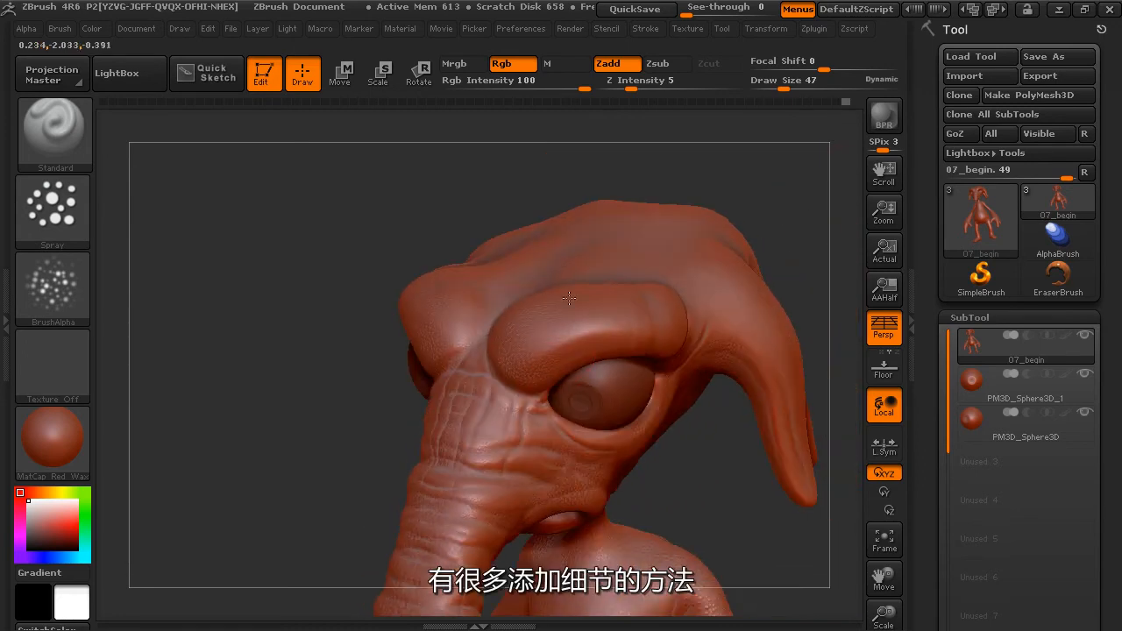
{"action": "left_click_drag", "start_coordinate": [756, 206], "coordinate": [508, 309]}
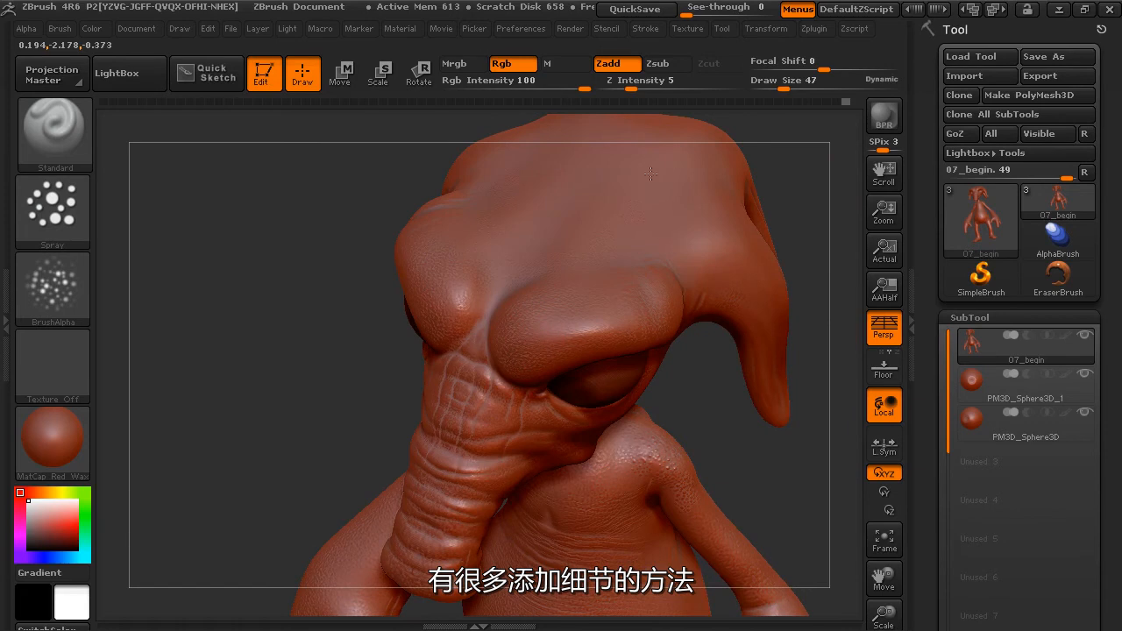
{"action": "left_click_drag", "start_coordinate": [620, 160], "coordinate": [622, 378]}
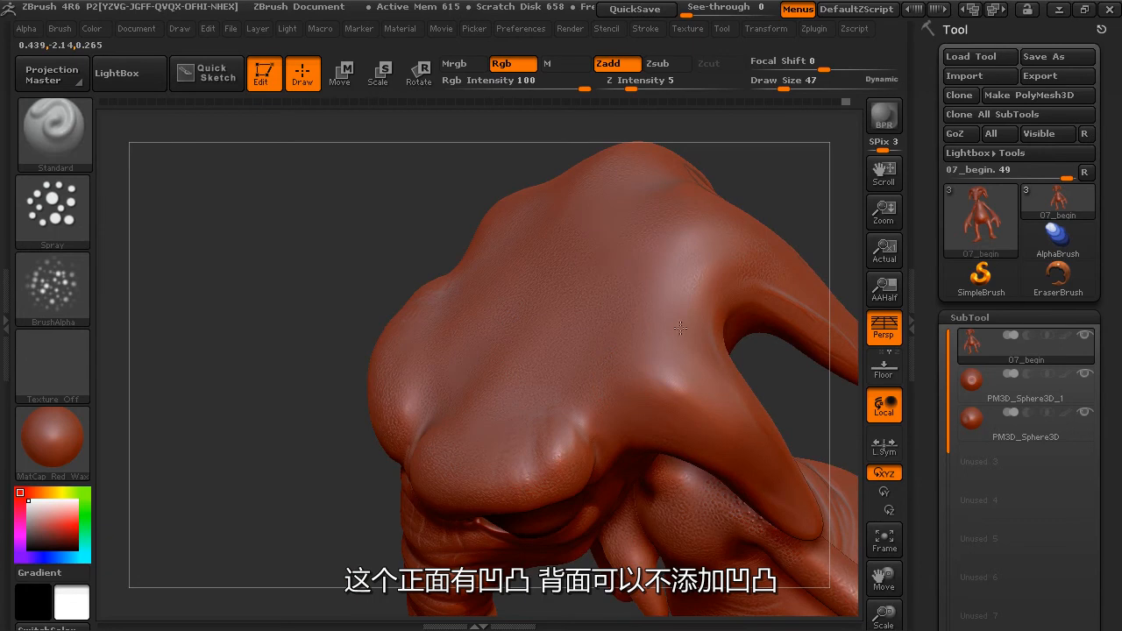
Spray fine bumps along the drooping horns and across the top of the head.
{"action": "mouse_move", "coordinate": [684, 392]}
{"action": "left_mouse_down"}
{"action": "mouse_move", "coordinate": [784, 400]}
{"action": "mouse_move", "coordinate": [602, 303]}
{"action": "left_mouse_up"}
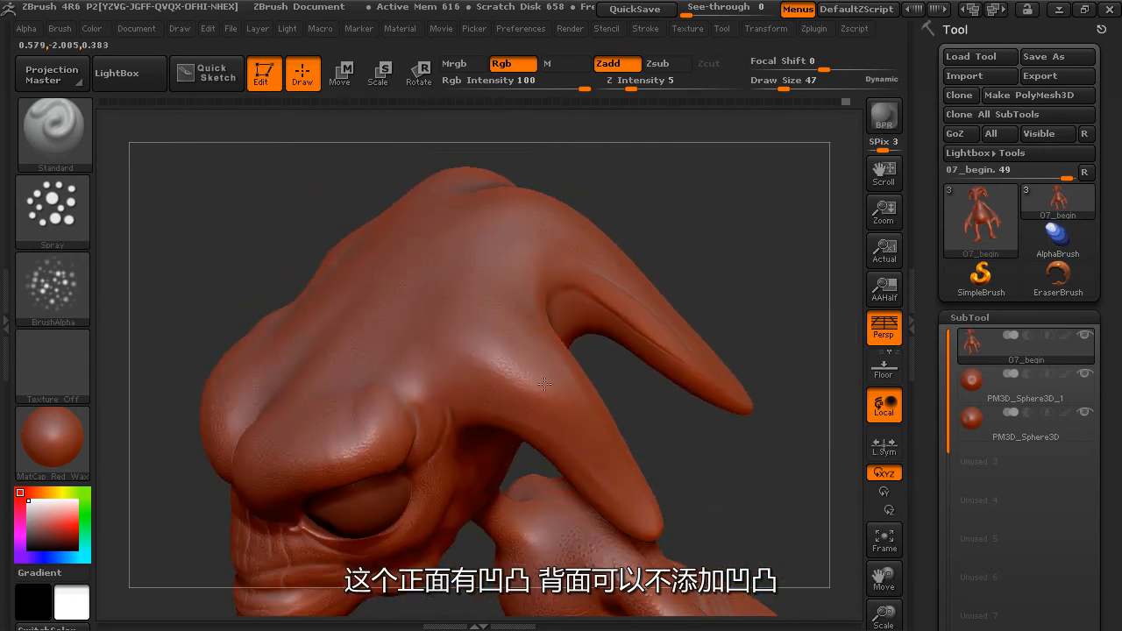
{"action": "left_click_drag", "start_coordinate": [714, 493], "coordinate": [715, 268]}
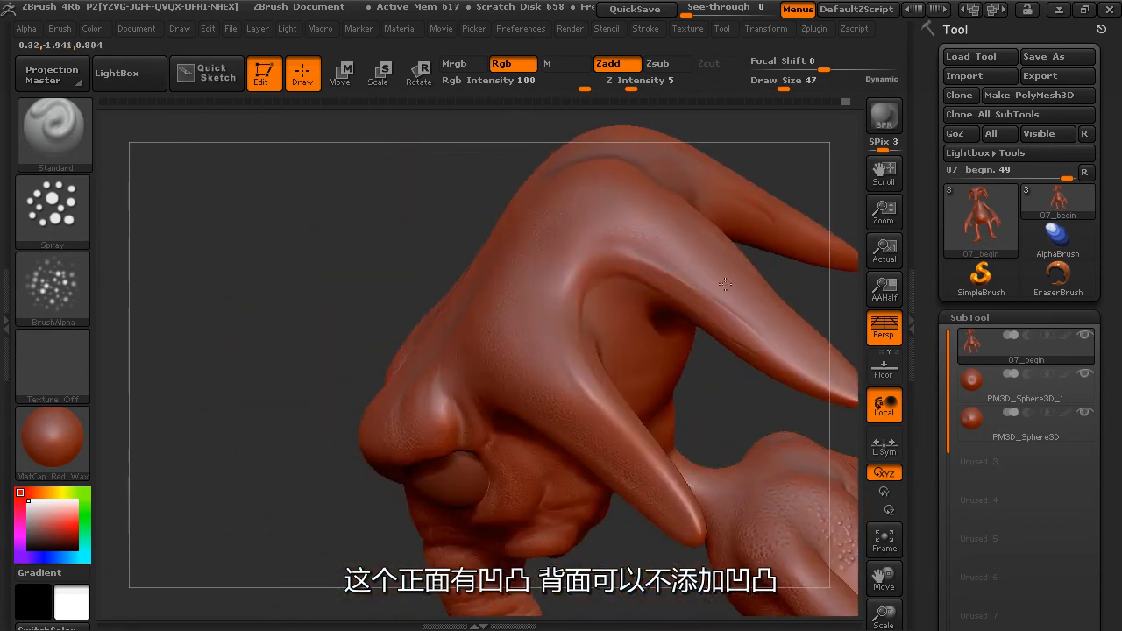
{"action": "mouse_move", "coordinate": [817, 300]}
{"action": "left_mouse_down"}
{"action": "mouse_move", "coordinate": [697, 358]}
{"action": "mouse_move", "coordinate": [739, 358]}
{"action": "mouse_move", "coordinate": [806, 319]}
{"action": "mouse_move", "coordinate": [781, 348]}
{"action": "mouse_move", "coordinate": [619, 258]}
{"action": "mouse_move", "coordinate": [433, 306]}
{"action": "left_mouse_up"}
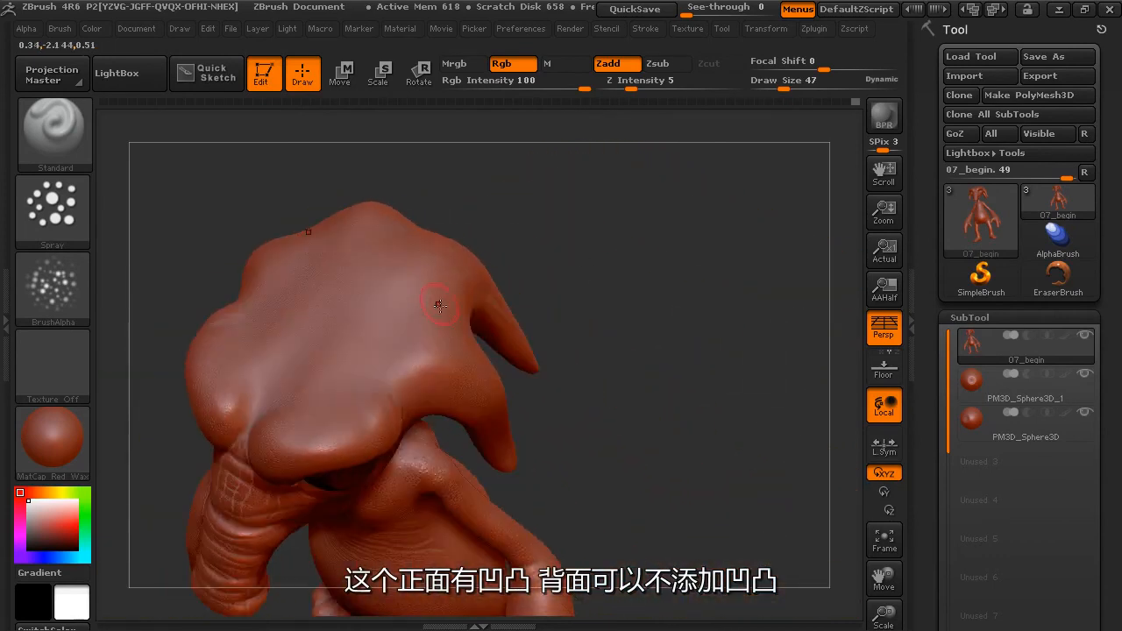
{"action": "mouse_move", "coordinate": [633, 248]}
{"action": "left_mouse_down", "text": "alt"}
{"action": "mouse_move", "coordinate": [641, 293]}
{"action": "mouse_move", "coordinate": [768, 258]}
{"action": "left_mouse_up", "text": "alt"}
{"action": "mouse_move", "coordinate": [760, 184]}
{"action": "left_mouse_down"}
{"action": "mouse_move", "coordinate": [777, 163]}
{"action": "mouse_move", "coordinate": [761, 169]}
{"action": "left_mouse_up"}
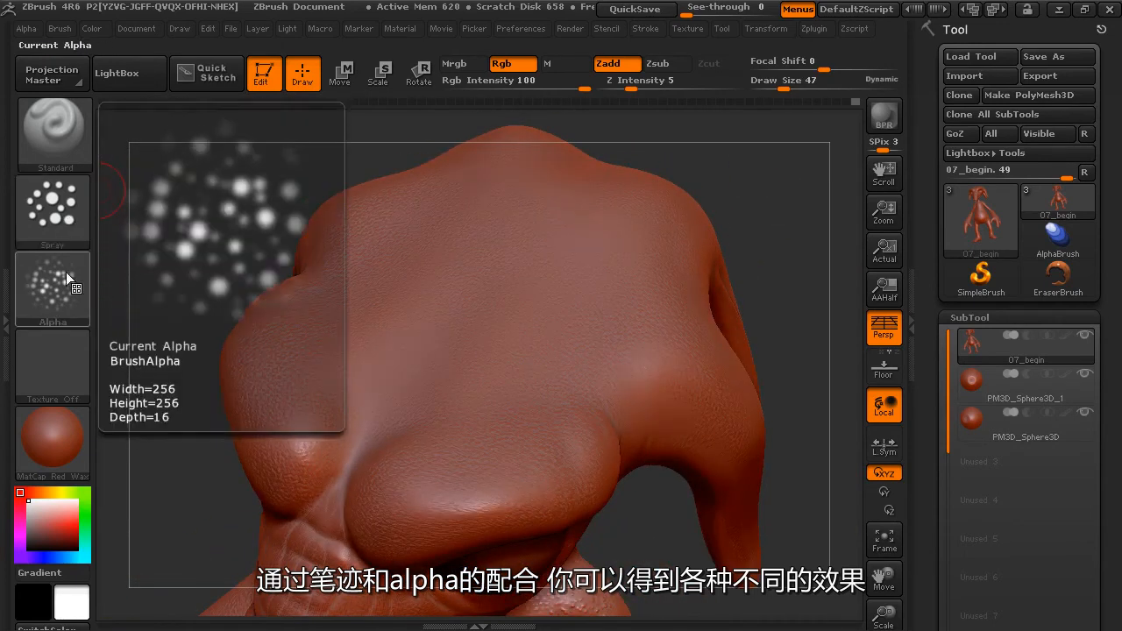
{"action": "left_click_drag", "start_coordinate": [790, 226], "coordinate": [789, 325]}
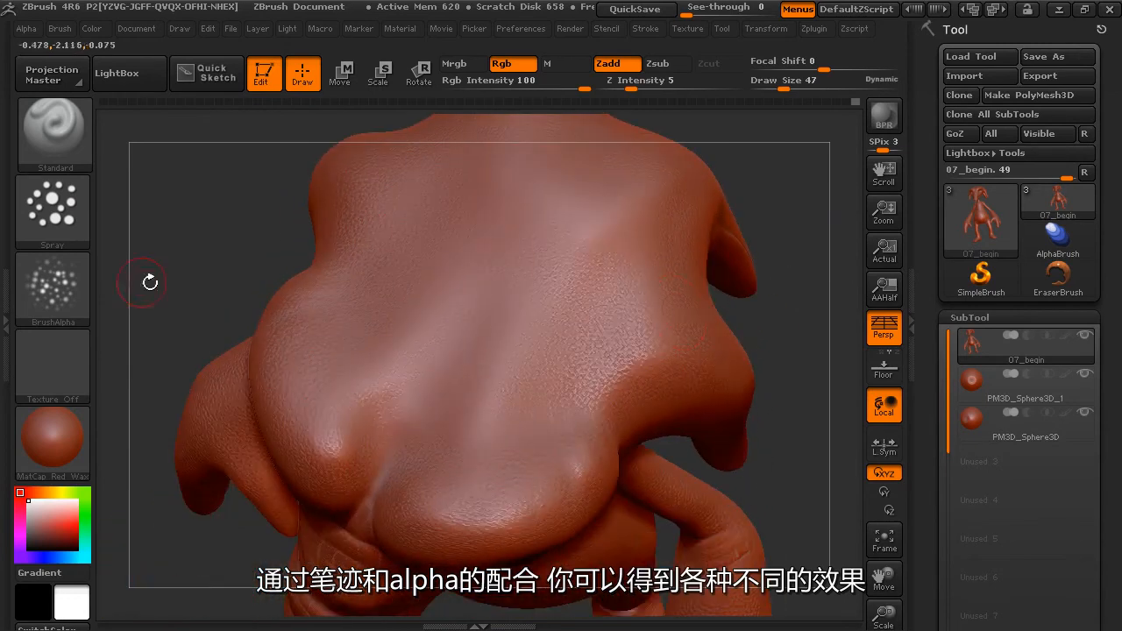
Change the brush to the FreeHand stroke with Alpha 58.
{"action": "left_click", "coordinate": [54, 217]}
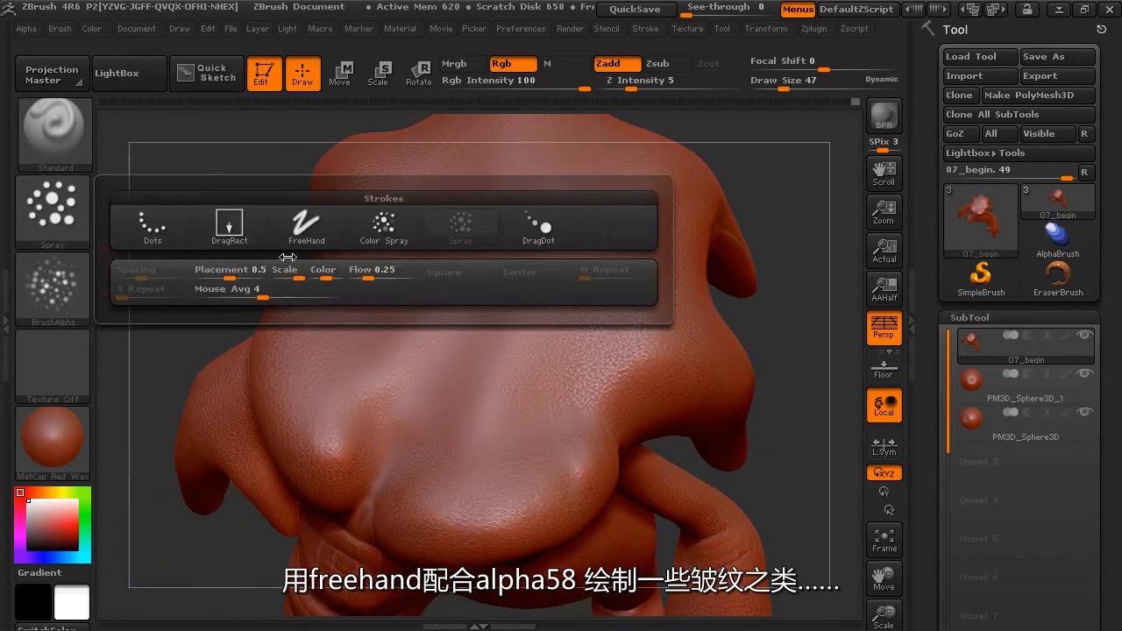
{"action": "left_click", "coordinate": [305, 226]}
{"action": "left_click", "coordinate": [77, 290]}
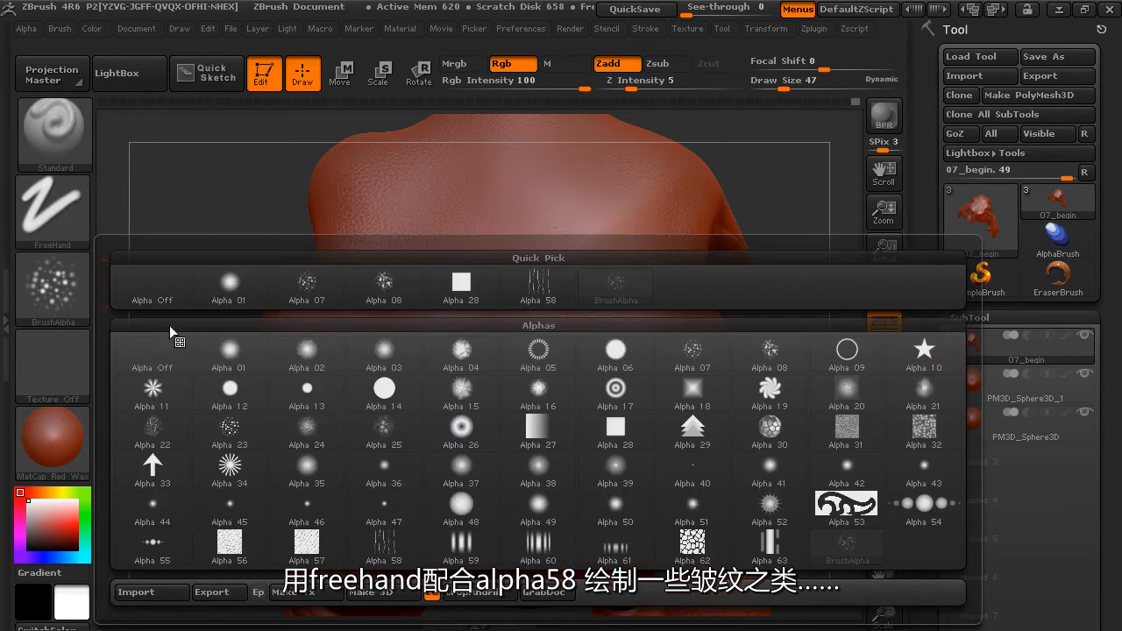
{"action": "left_click", "coordinate": [384, 547]}
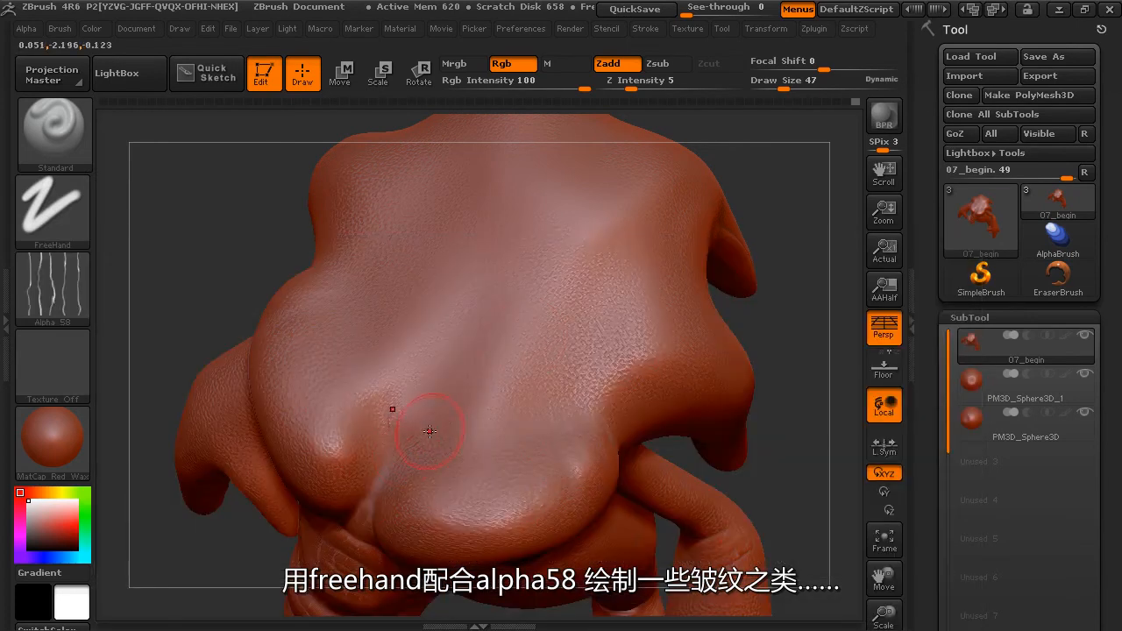
Carve wrinkles between the brow ridges and across the forehead using Zsub, raising the Draw Size to 65.
{"action": "key", "text": "alt"}
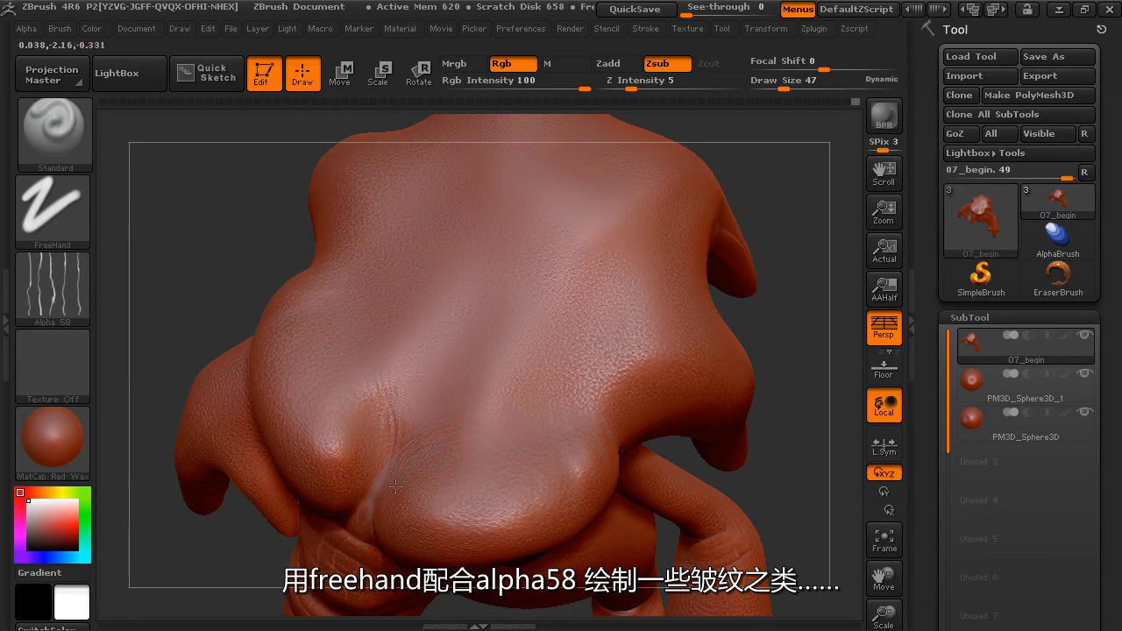
{"action": "left_click_drag", "start_coordinate": [537, 351], "coordinate": [568, 361]}
{"action": "left_click_drag", "start_coordinate": [784, 89], "coordinate": [790, 90]}
{"action": "left_click_drag", "start_coordinate": [427, 392], "coordinate": [546, 402]}
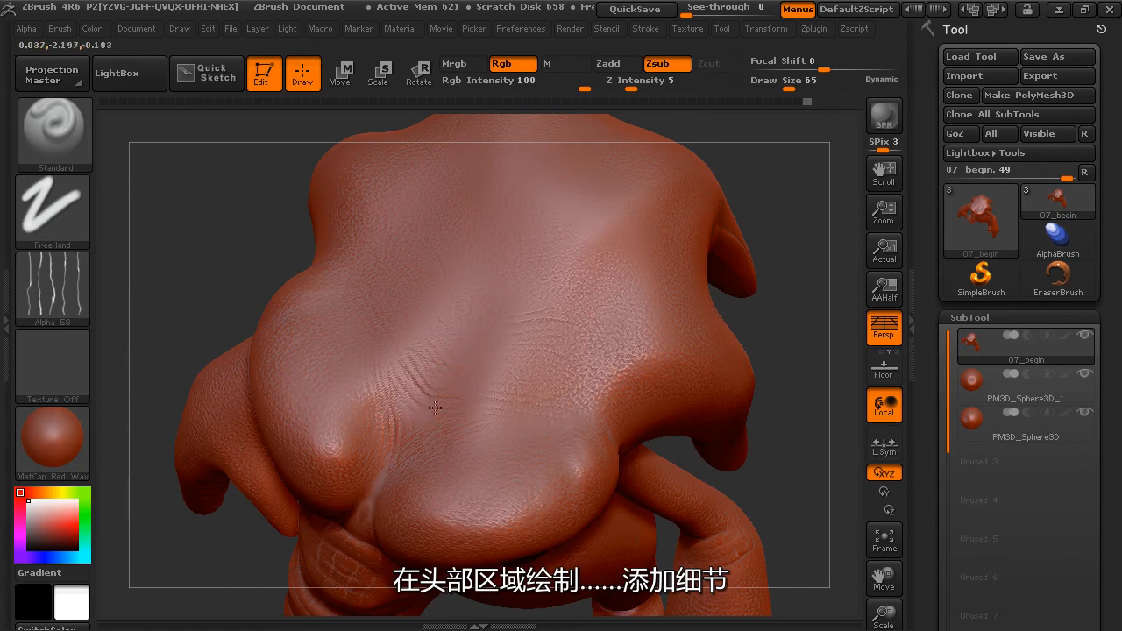
Carve wrinkles behind the outer end of the brow ridge and around the base of the horn.
{"action": "left_click_drag", "start_coordinate": [754, 278], "coordinate": [659, 496]}
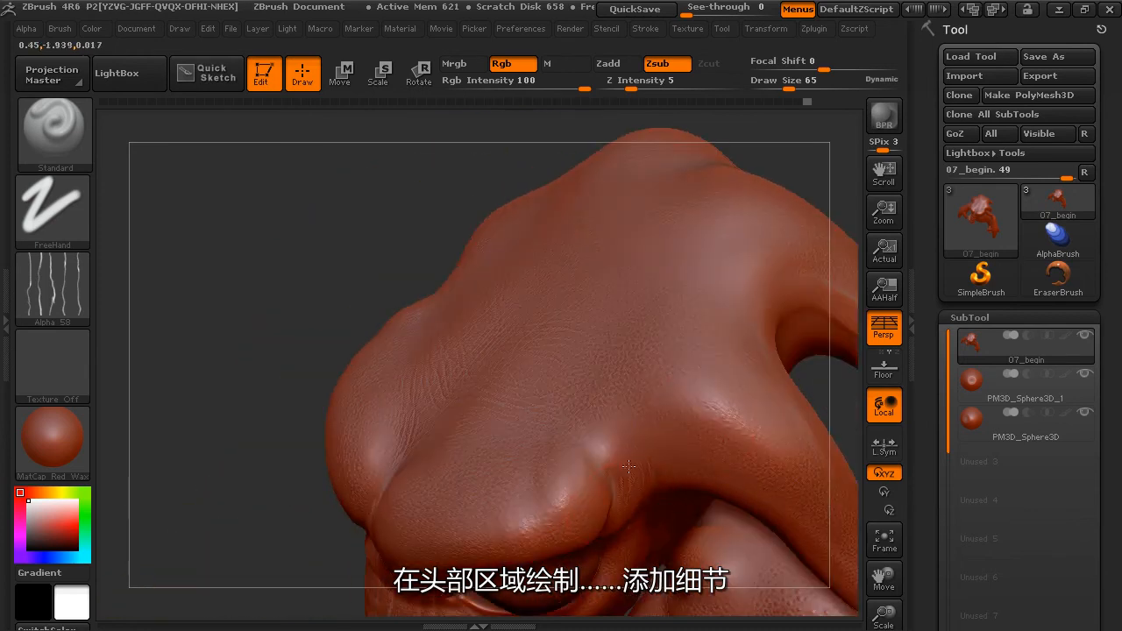
{"action": "left_click_drag", "start_coordinate": [851, 333], "coordinate": [637, 497]}
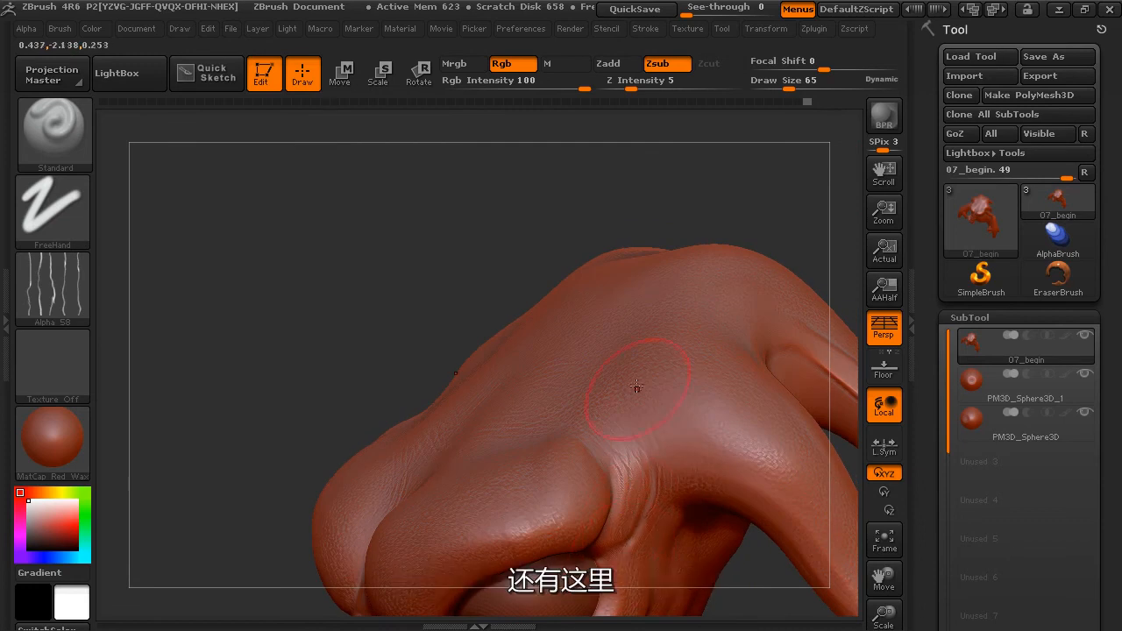
{"action": "left_click_drag", "start_coordinate": [340, 362], "coordinate": [473, 242]}
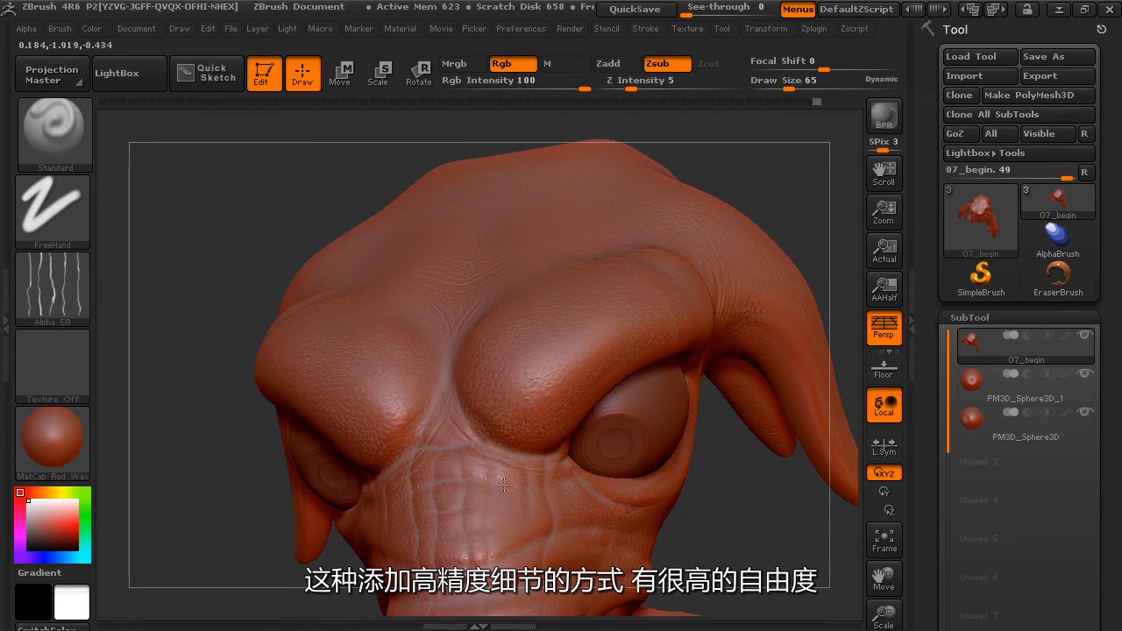
Carve fine wrinkles down the bridge of the trunk, around the eye and across the cheek.
{"action": "left_click_drag", "start_coordinate": [729, 566], "coordinate": [725, 419], "text": "alt"}
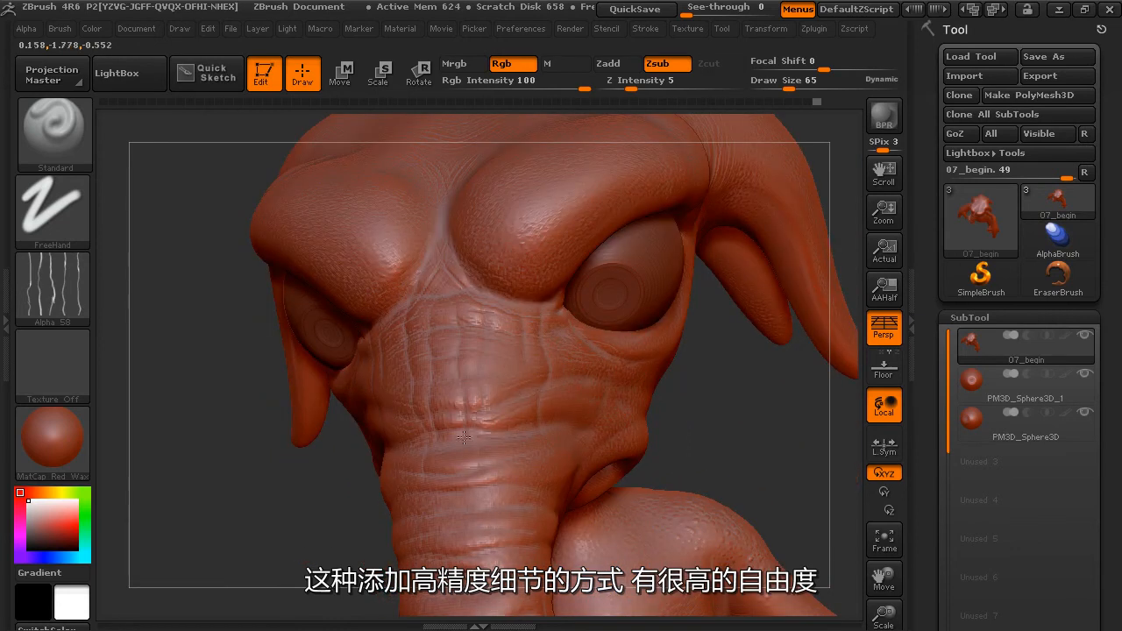
{"action": "left_click_drag", "start_coordinate": [713, 457], "coordinate": [797, 433]}
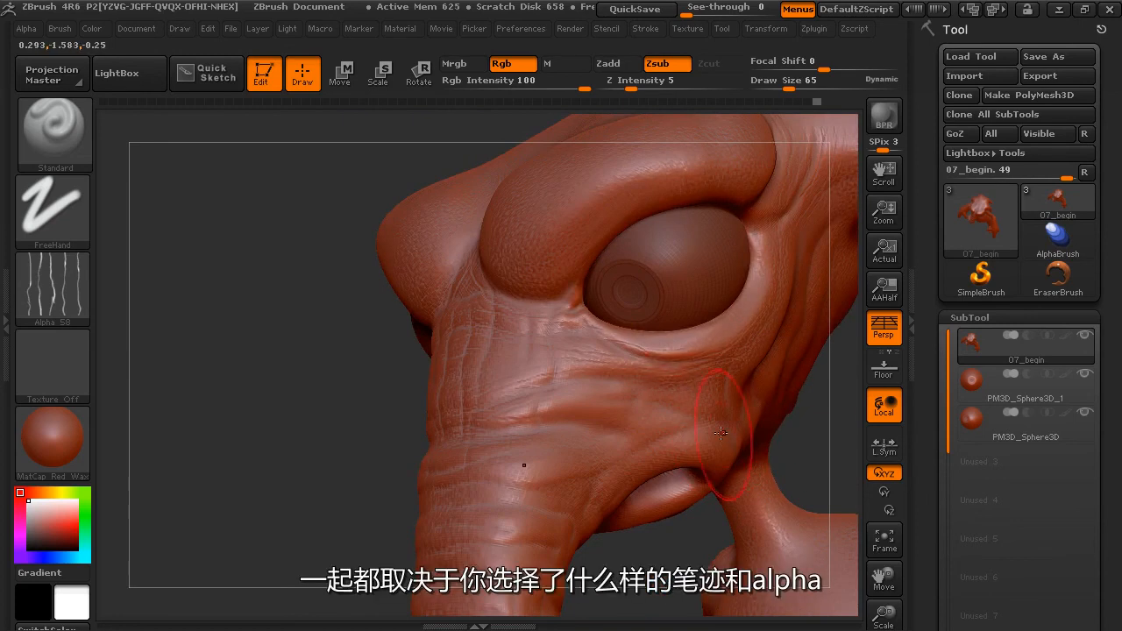
{"action": "left_click_drag", "start_coordinate": [642, 565], "coordinate": [639, 443], "text": "alt"}
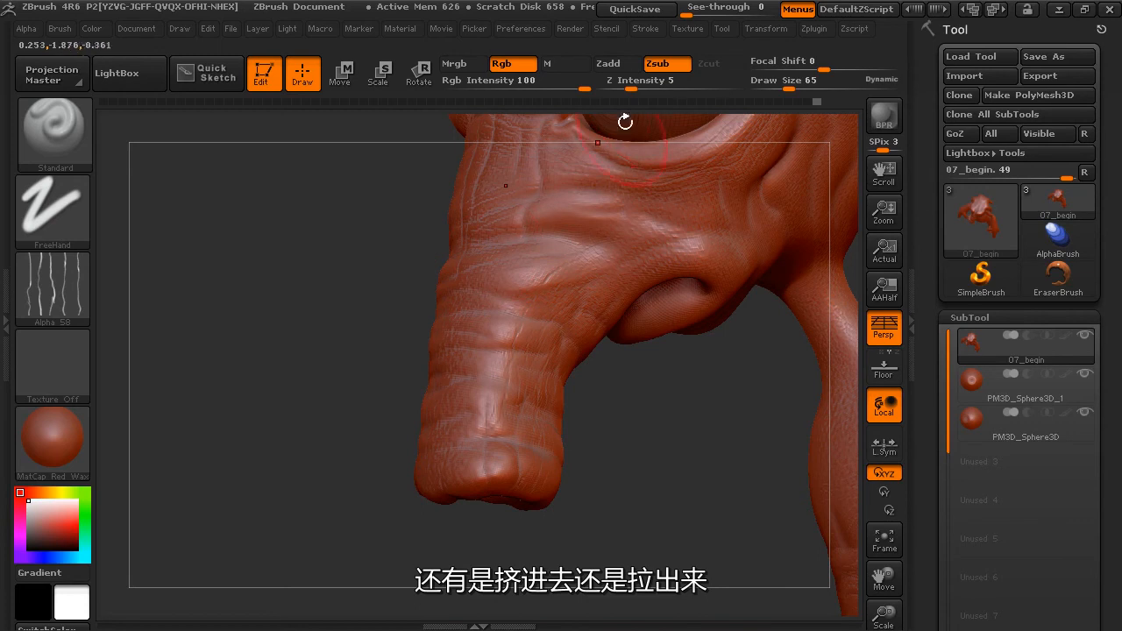
{"action": "left_click_drag", "start_coordinate": [626, 406], "coordinate": [721, 300]}
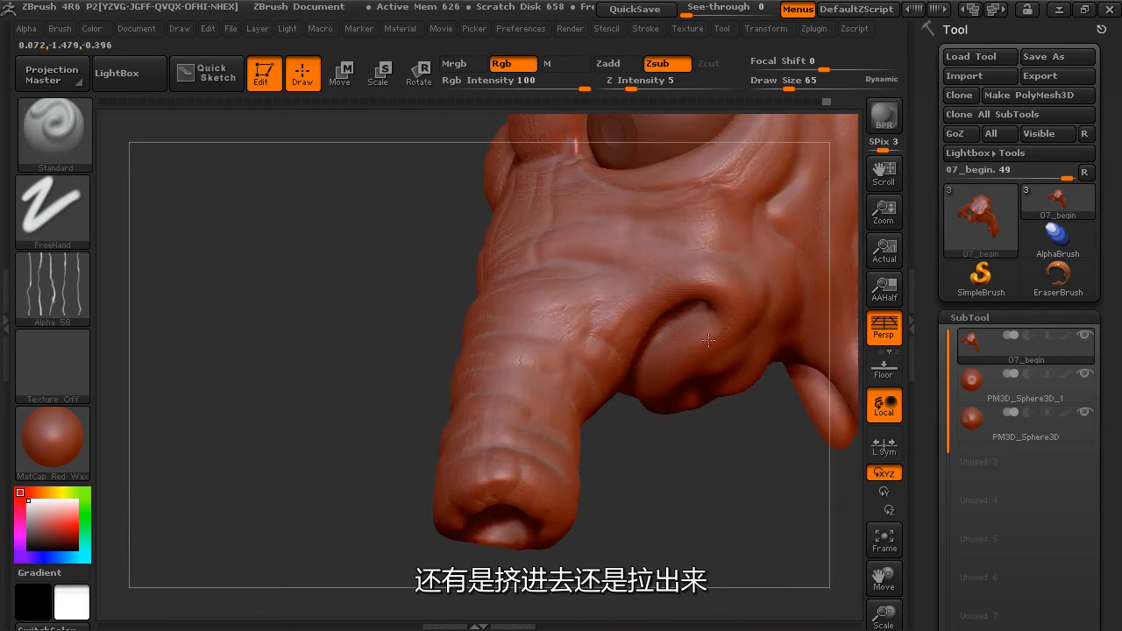
Carve more Zsub wrinkles around the trunk and across the cheek beneath the eye.
{"action": "left_click_drag", "start_coordinate": [748, 446], "coordinate": [654, 496], "text": "alt"}
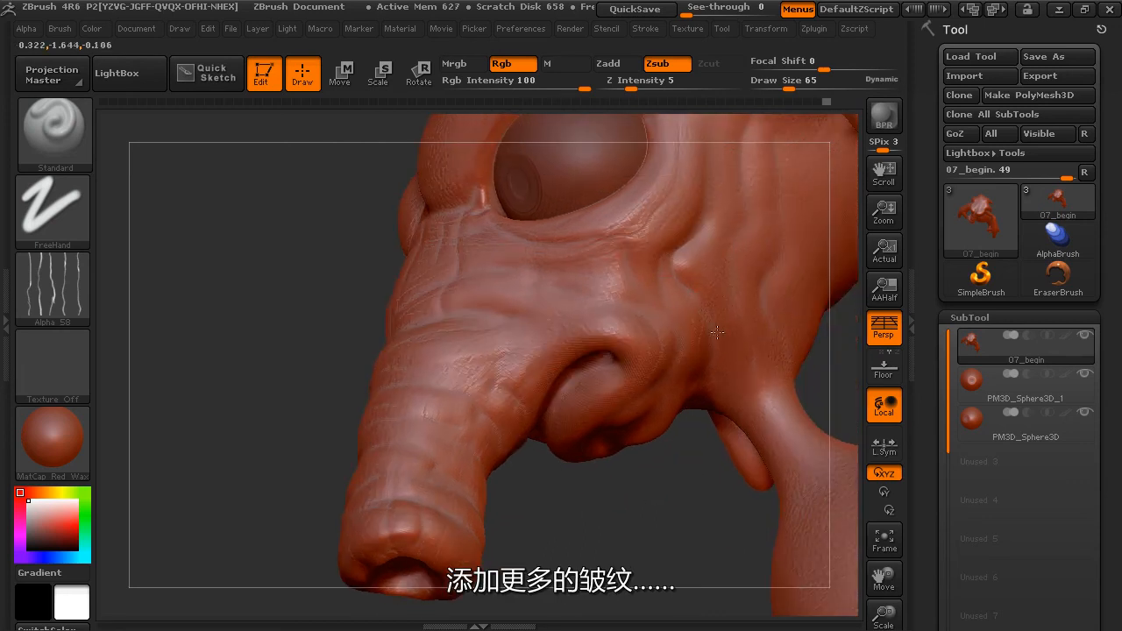
{"action": "left_click_drag", "start_coordinate": [709, 463], "coordinate": [702, 186]}
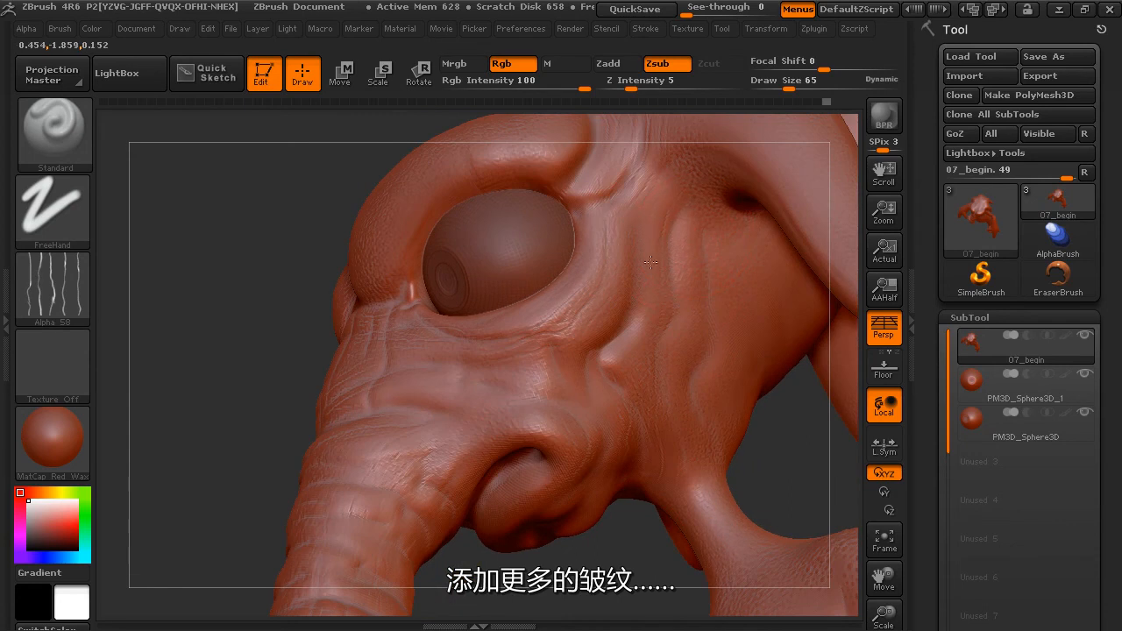
{"action": "left_click_drag", "start_coordinate": [633, 527], "coordinate": [765, 372], "text": "alt"}
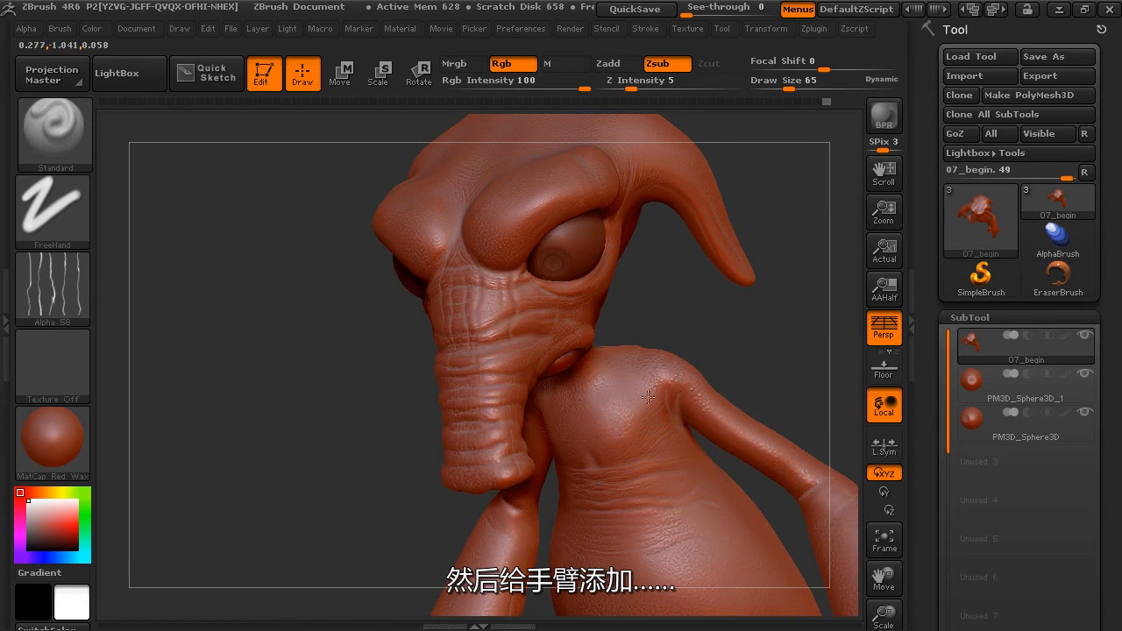
{"action": "left_click_drag", "start_coordinate": [656, 331], "coordinate": [707, 389], "text": "alt"}
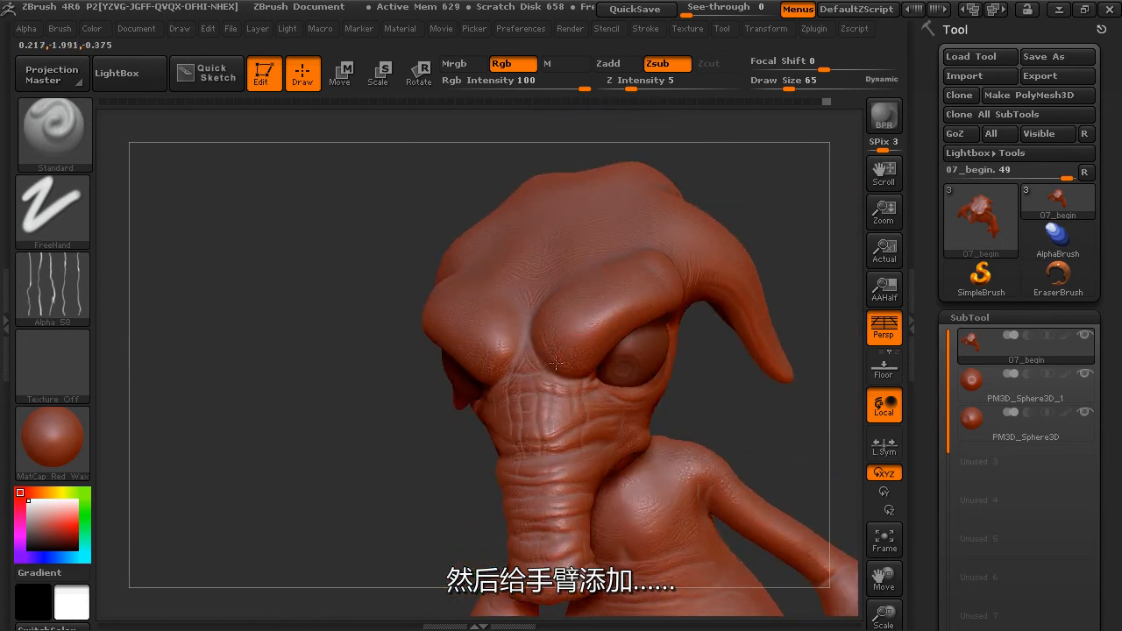
{"action": "left_click_drag", "start_coordinate": [731, 170], "coordinate": [701, 356]}
Carve wrinkles across the palm and fingers at Z Intensity 9 and Draw Size 75, smoothing them lightly.
{"action": "mouse_move", "coordinate": [746, 396]}
{"action": "left_mouse_down"}
{"action": "mouse_move", "coordinate": [343, 407]}
{"action": "mouse_move", "coordinate": [411, 443]}
{"action": "mouse_move", "coordinate": [543, 254]}
{"action": "mouse_move", "coordinate": [469, 206]}
{"action": "left_mouse_up"}
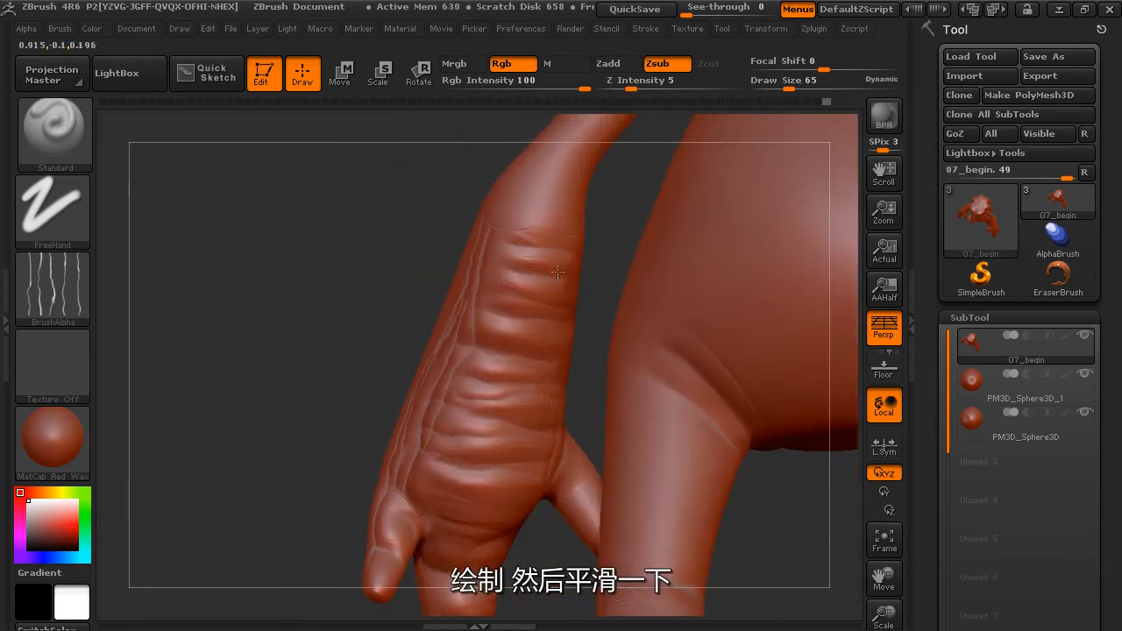
{"action": "left_click_drag", "start_coordinate": [628, 87], "coordinate": [646, 88]}
{"action": "left_click_drag", "start_coordinate": [787, 88], "coordinate": [794, 88]}
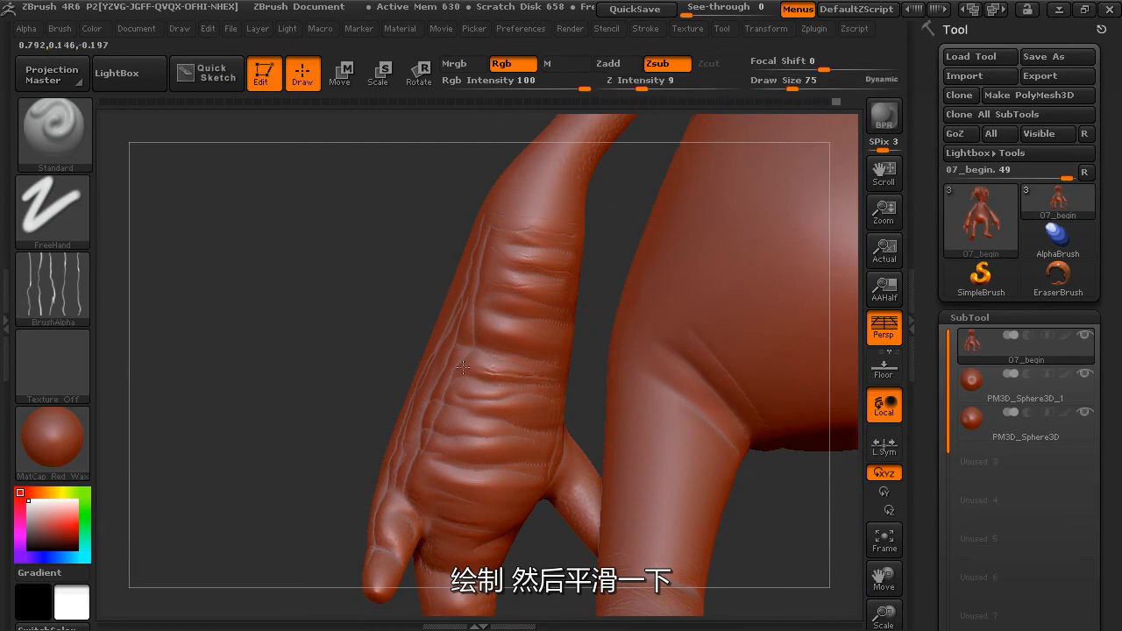
{"action": "key", "text": "shift"}
{"action": "left_click_drag", "start_coordinate": [547, 467], "coordinate": [508, 467]}
{"action": "left_click_drag", "start_coordinate": [528, 563], "coordinate": [541, 445], "text": "alt"}
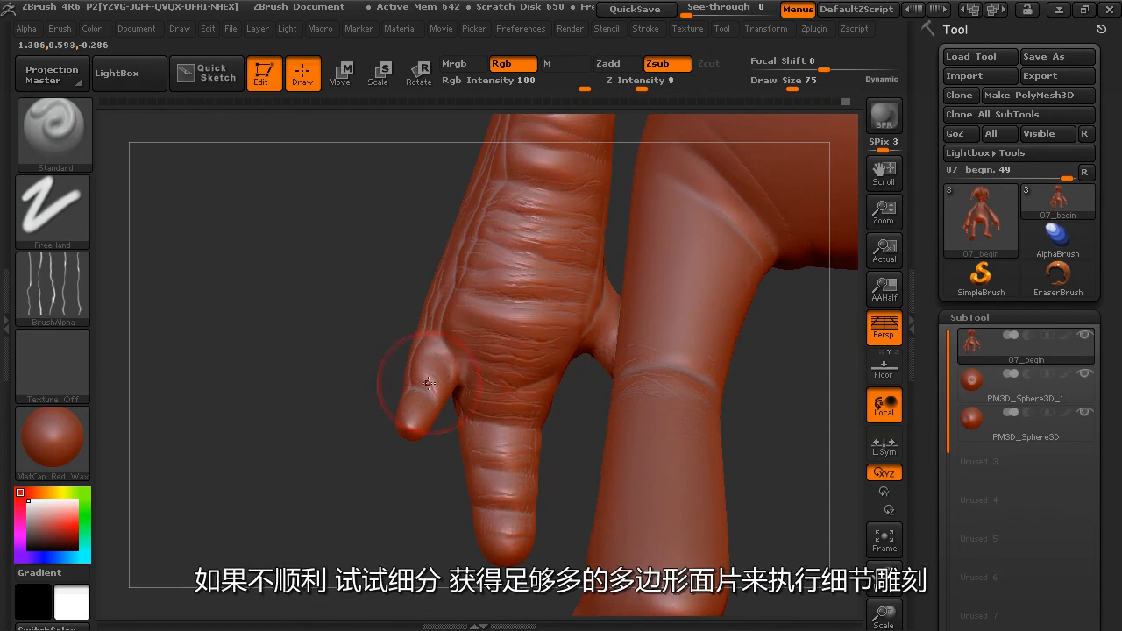
Carve fine wrinkles across the lower belly and along the hip creases with Zsub.
{"action": "left_click_drag", "start_coordinate": [363, 282], "coordinate": [451, 293]}
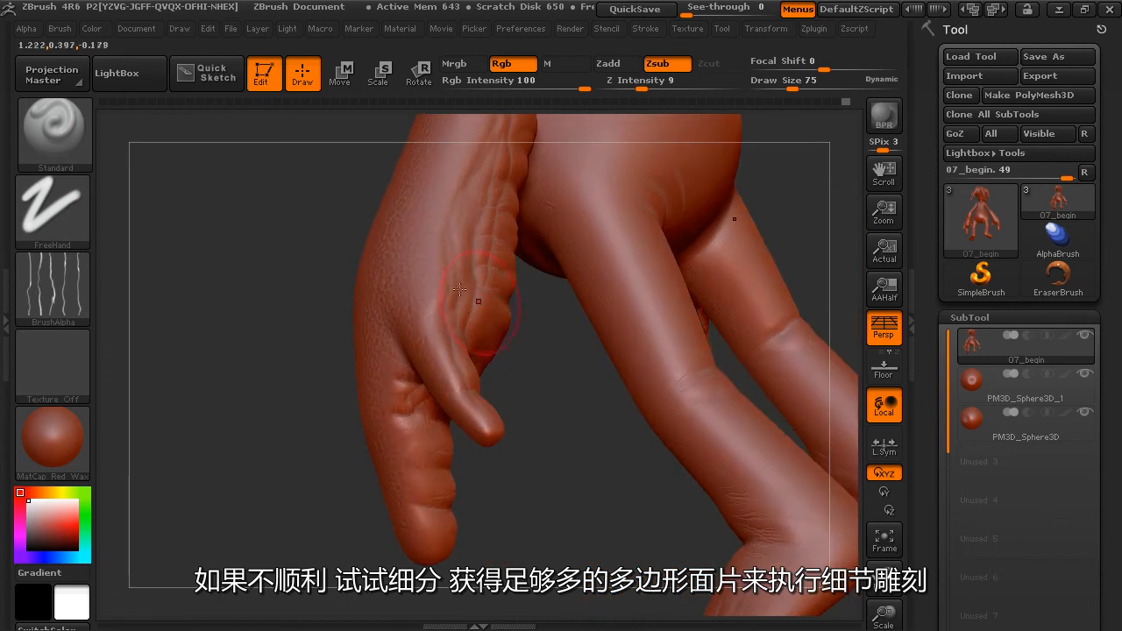
{"action": "left_click_drag", "start_coordinate": [779, 265], "coordinate": [829, 349]}
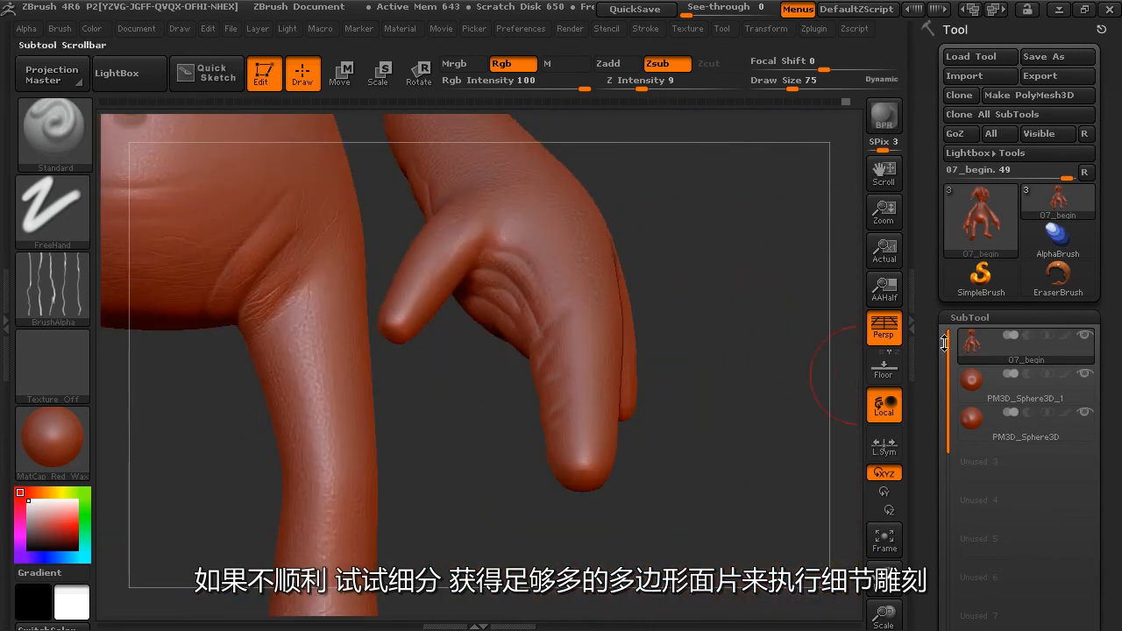
{"action": "left_click_drag", "start_coordinate": [757, 320], "coordinate": [792, 321], "text": "alt"}
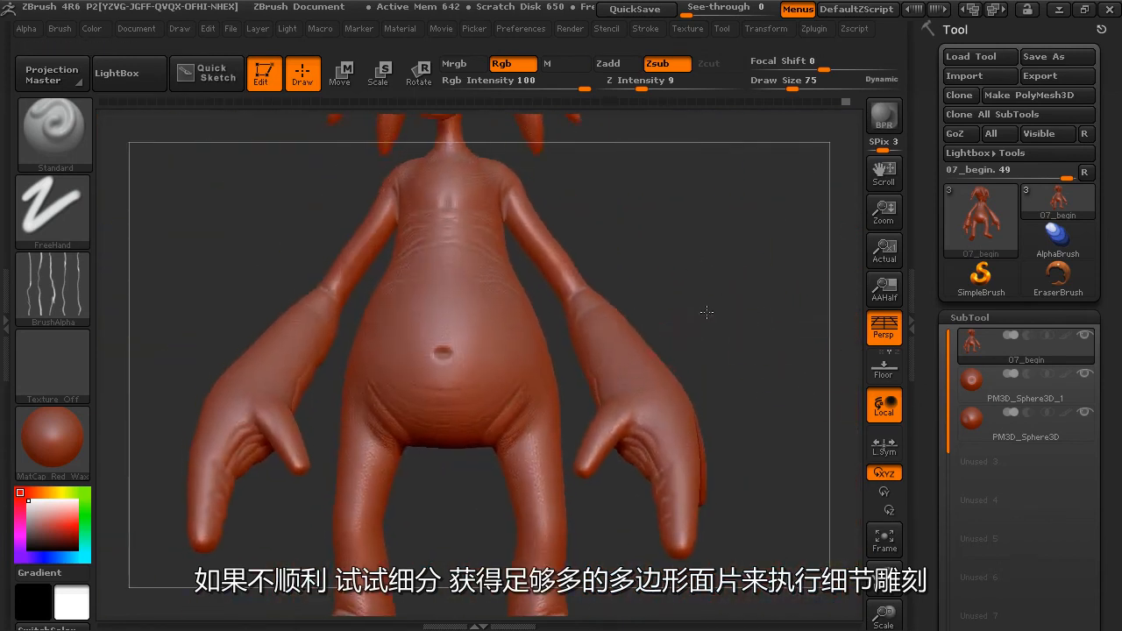
{"action": "left_click_drag", "start_coordinate": [706, 310], "coordinate": [697, 360], "text": "alt"}
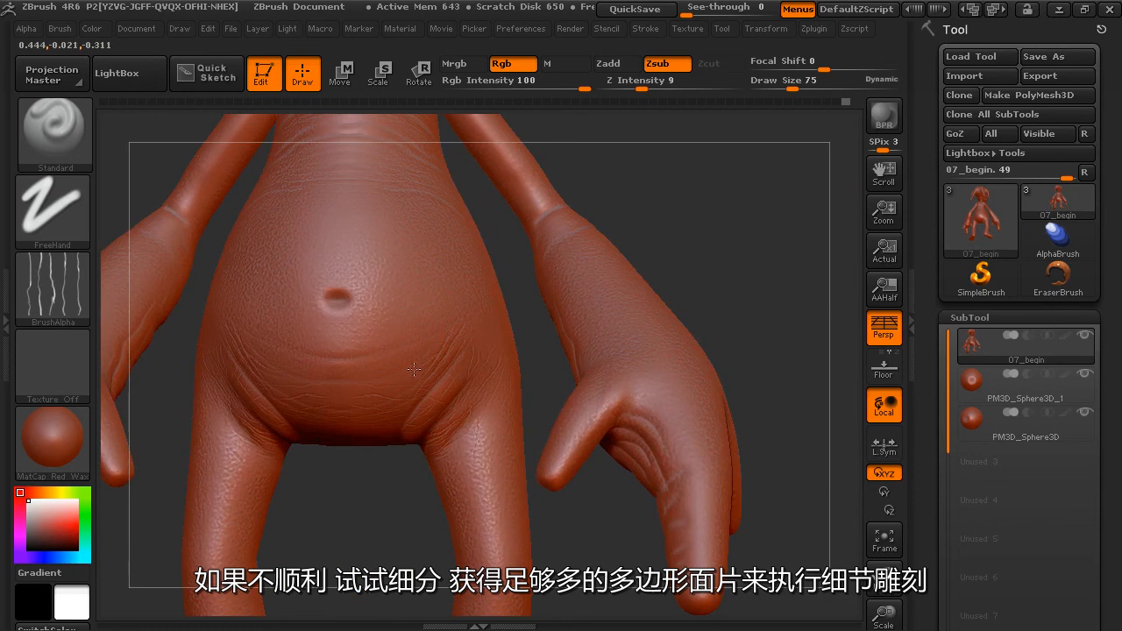
{"action": "left_click_drag", "start_coordinate": [668, 211], "coordinate": [561, 261]}
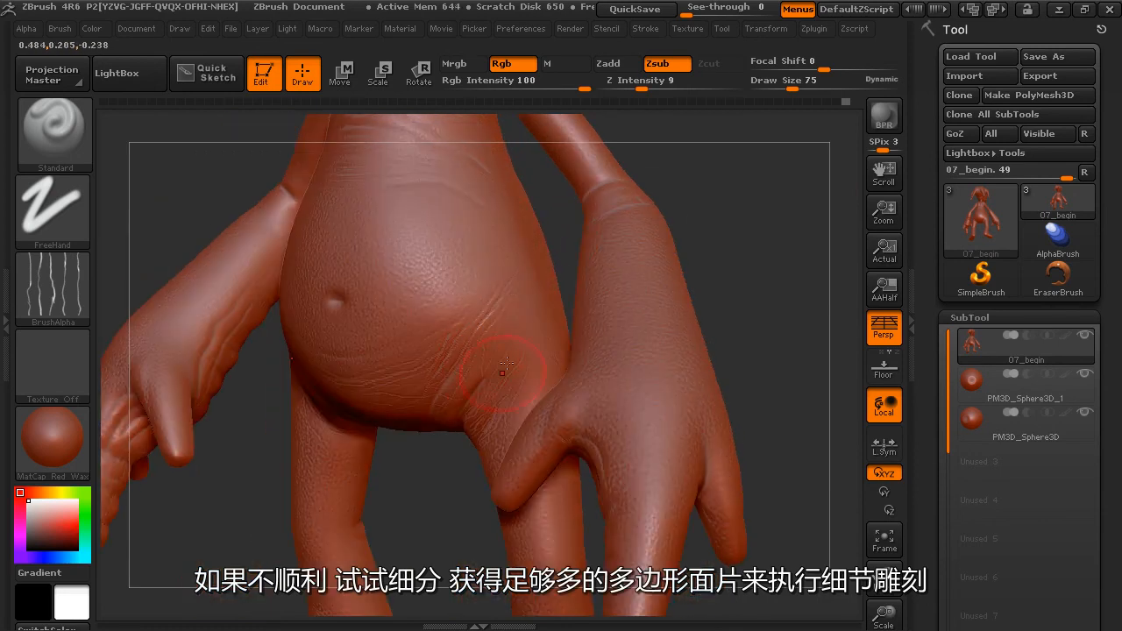
{"action": "left_click_drag", "start_coordinate": [701, 185], "coordinate": [763, 188]}
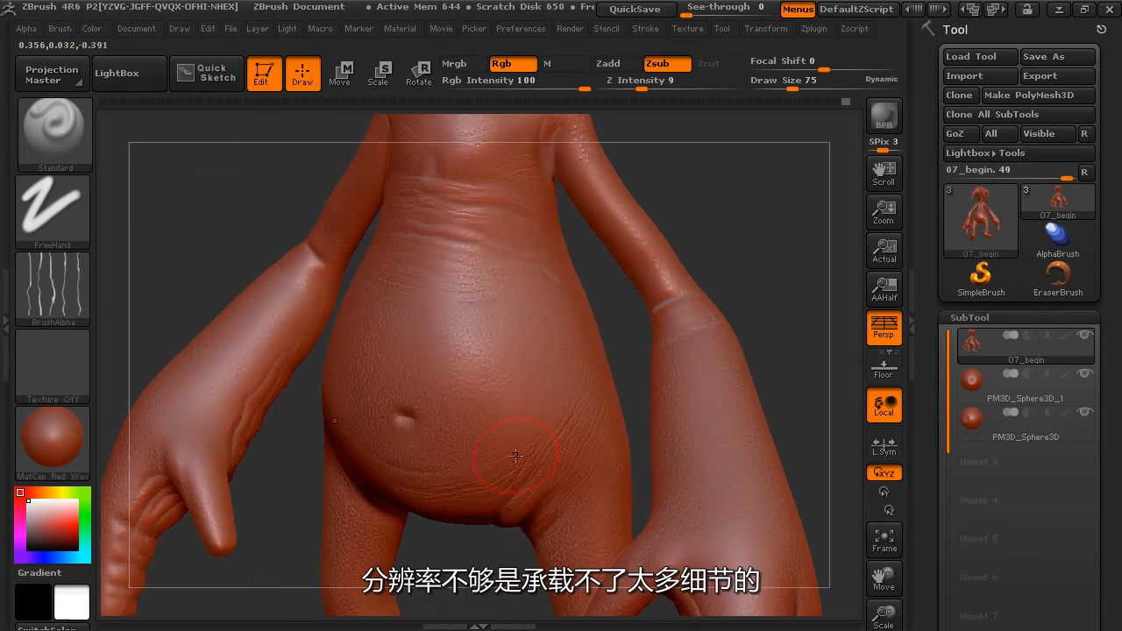
Soften the wrinkles on the upper belly above the navel with the Smooth brush.
{"action": "key", "text": "shift"}
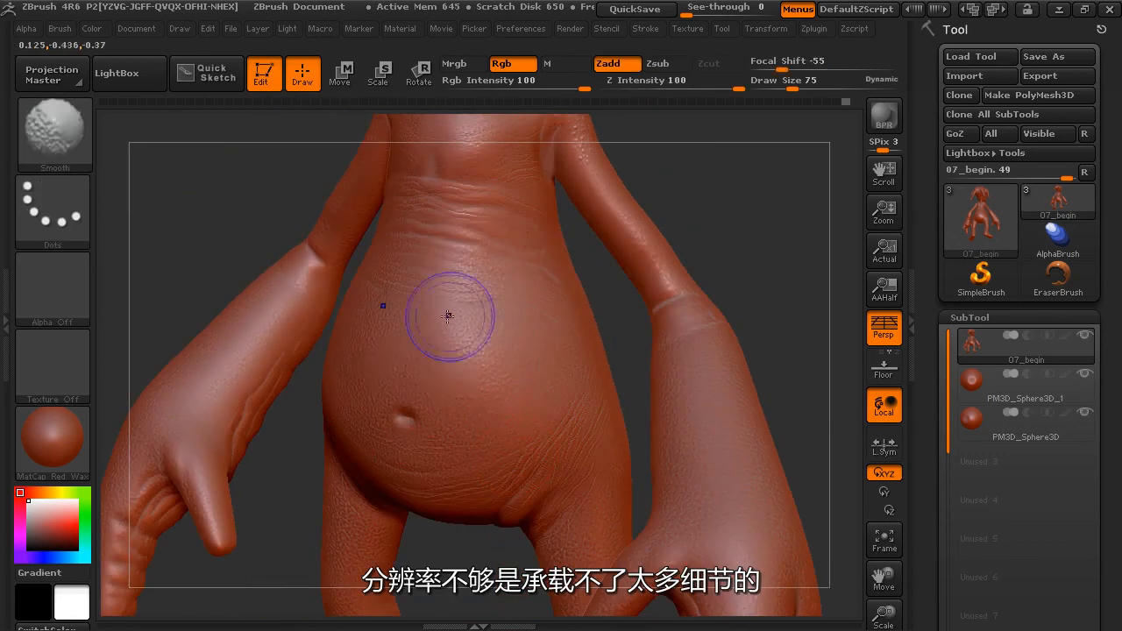
{"action": "mouse_move", "coordinate": [427, 408]}
{"action": "left_mouse_down", "text": "shift"}
{"action": "mouse_move", "coordinate": [436, 421]}
{"action": "mouse_move", "coordinate": [432, 363]}
{"action": "left_mouse_up", "text": "shift"}
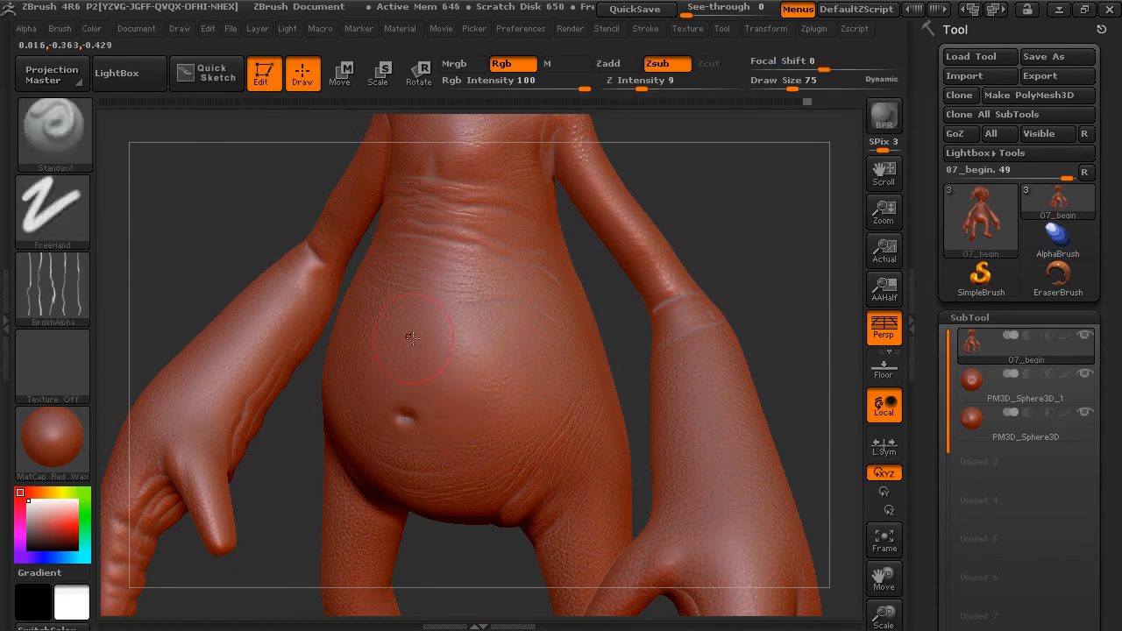
{"action": "key", "text": "shift"}
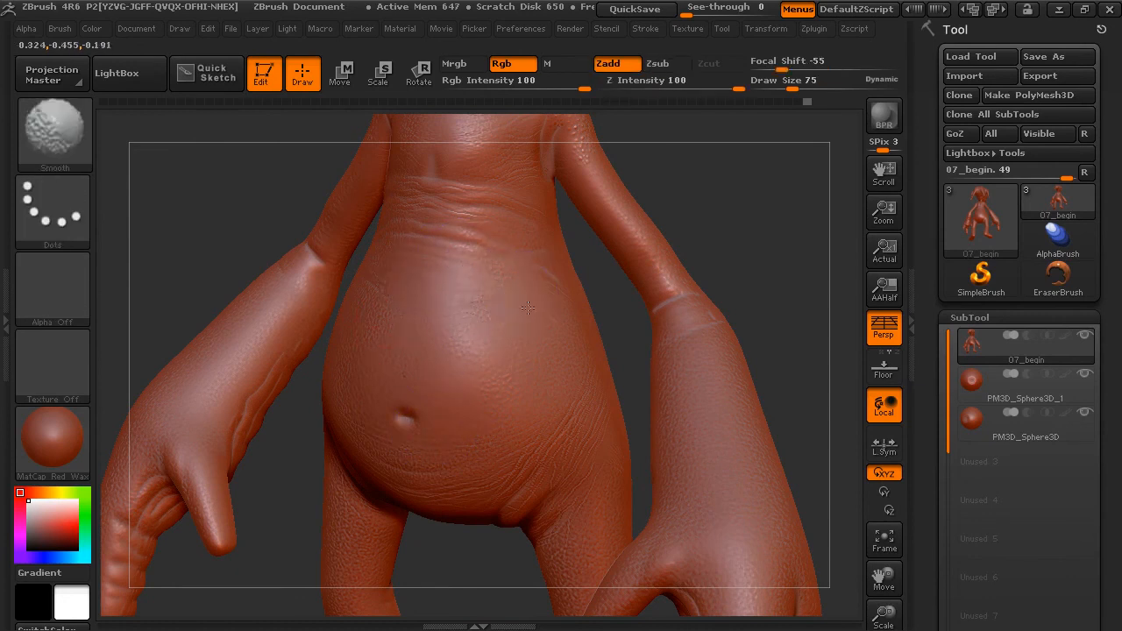
{"action": "left_click_drag", "start_coordinate": [751, 306], "coordinate": [663, 259]}
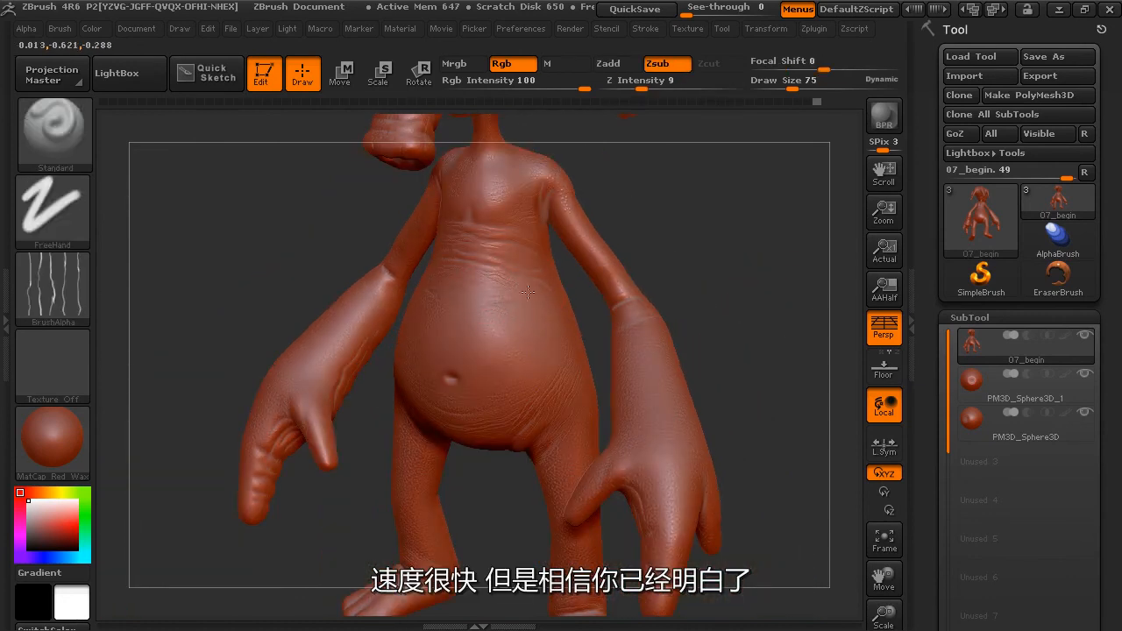
Bring up the creature's Surface noise settings.
{"action": "left_click_drag", "start_coordinate": [604, 329], "coordinate": [847, 384]}
{"action": "left_click_drag", "start_coordinate": [929, 384], "coordinate": [941, 331]}
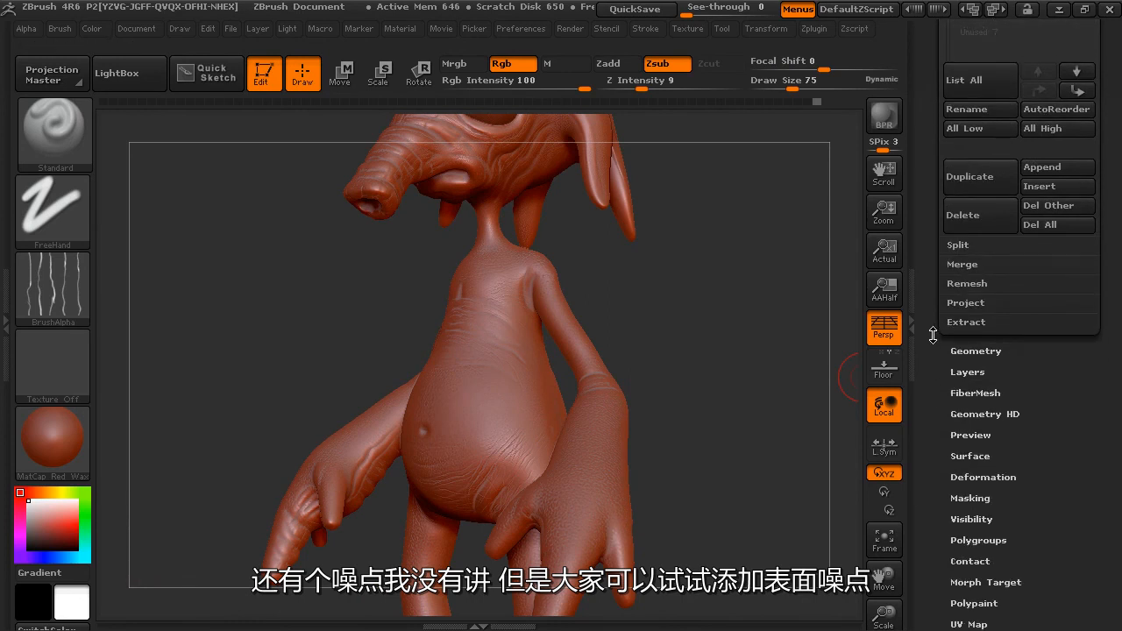
{"action": "left_click", "coordinate": [982, 451]}
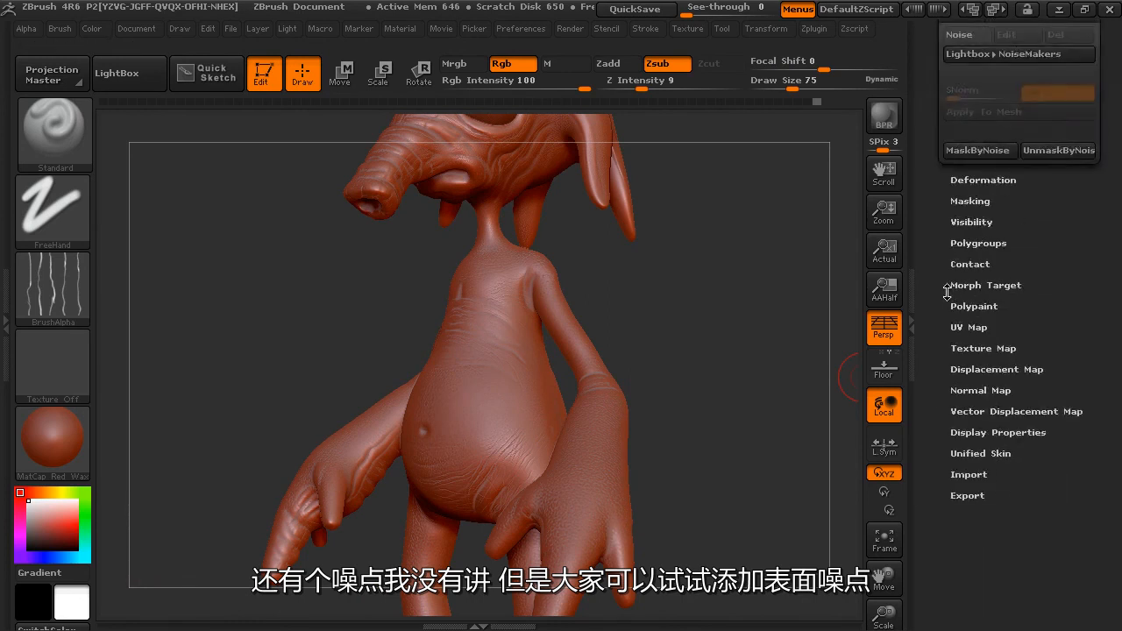
{"action": "left_click", "coordinate": [970, 211]}
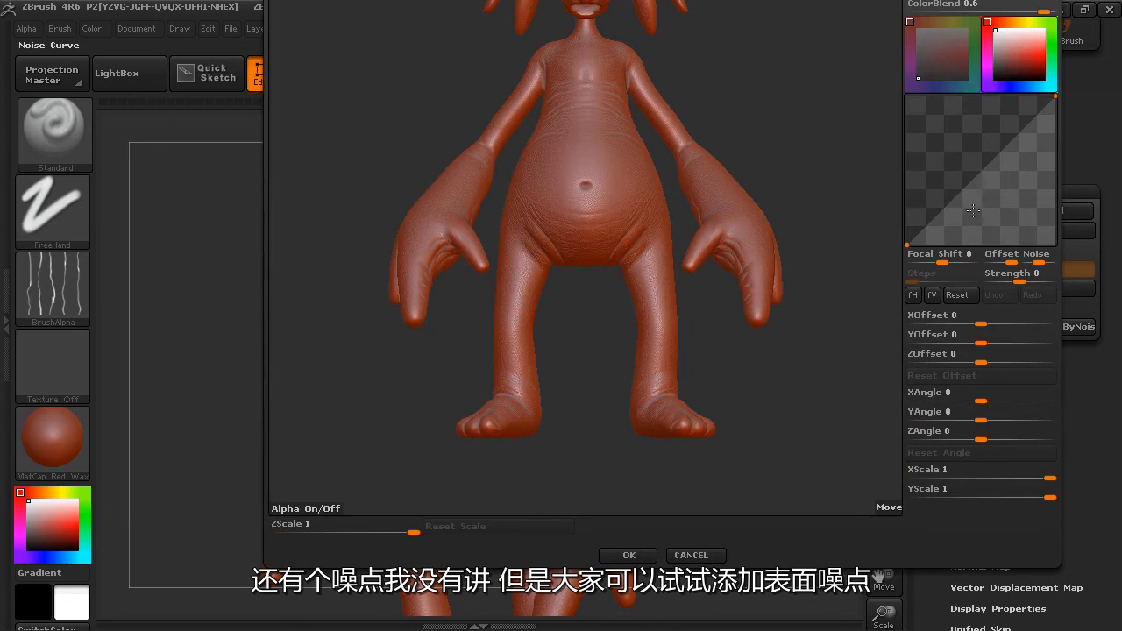
{"action": "mouse_move", "coordinate": [804, 284]}
{"action": "left_mouse_down"}
{"action": "mouse_move", "coordinate": [792, 296]}
{"action": "mouse_move", "coordinate": [809, 268]}
{"action": "left_mouse_up"}
{"action": "left_click_drag", "start_coordinate": [833, 308], "coordinate": [833, 254], "text": "alt"}
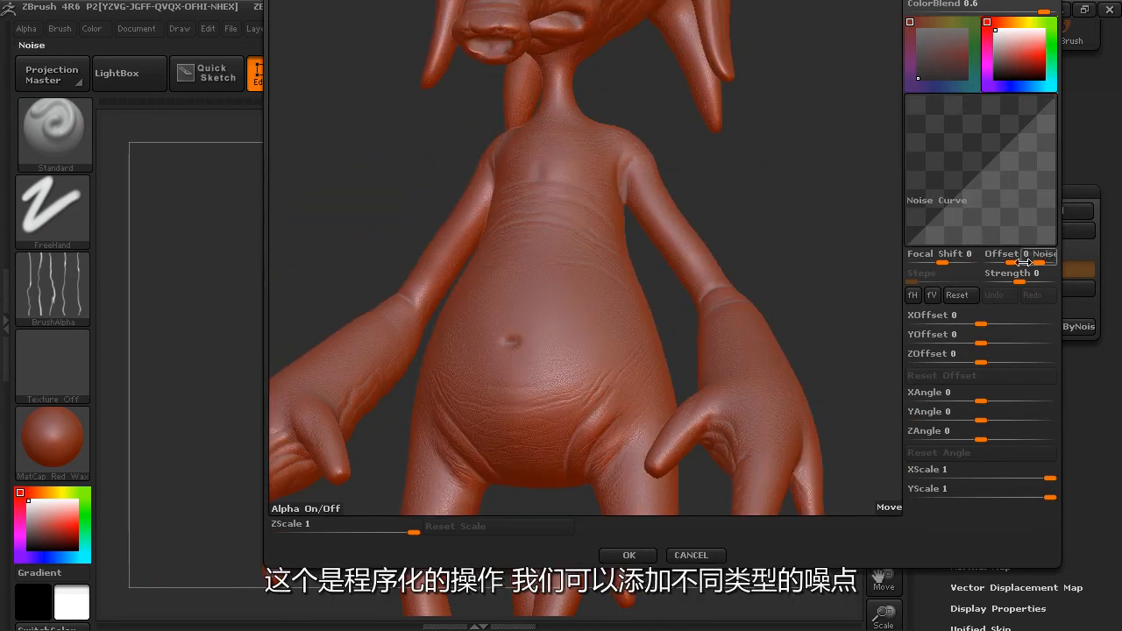
{"action": "left_click_drag", "start_coordinate": [990, 149], "coordinate": [990, 135]}
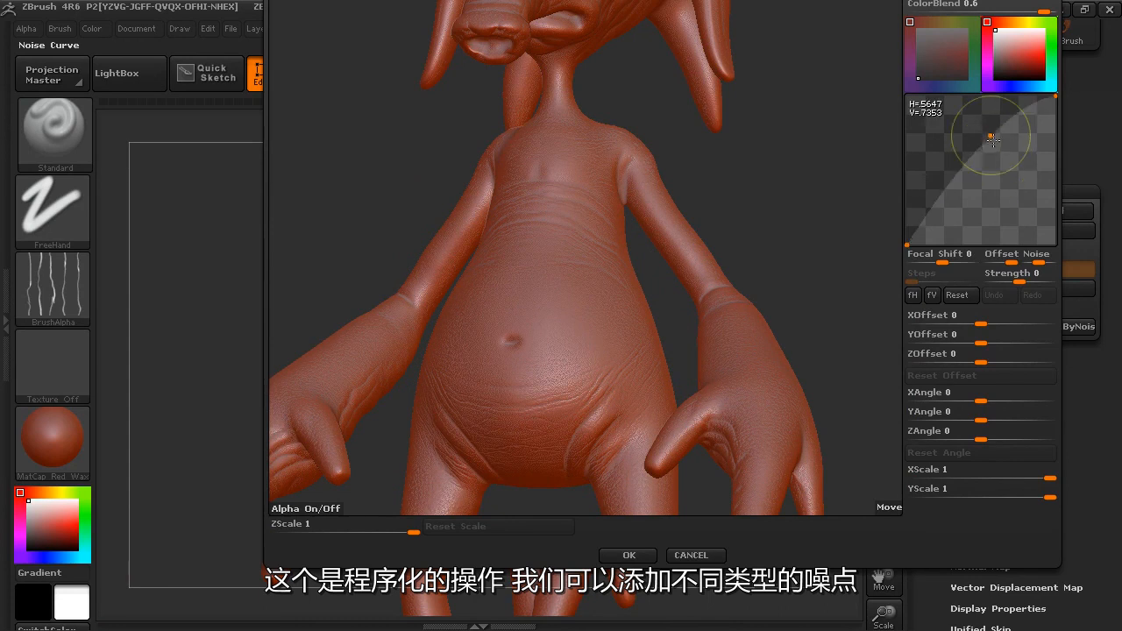
{"action": "left_click", "coordinate": [693, 555]}
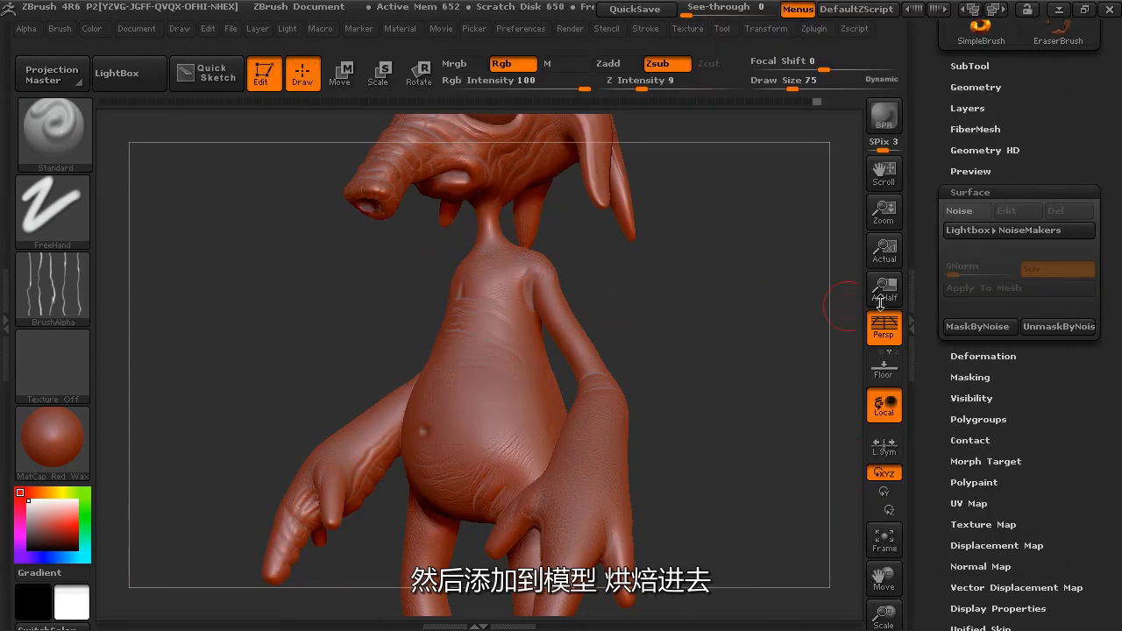
Add surface noise to the creature using the default noise curve.
{"action": "left_click", "coordinate": [972, 211]}
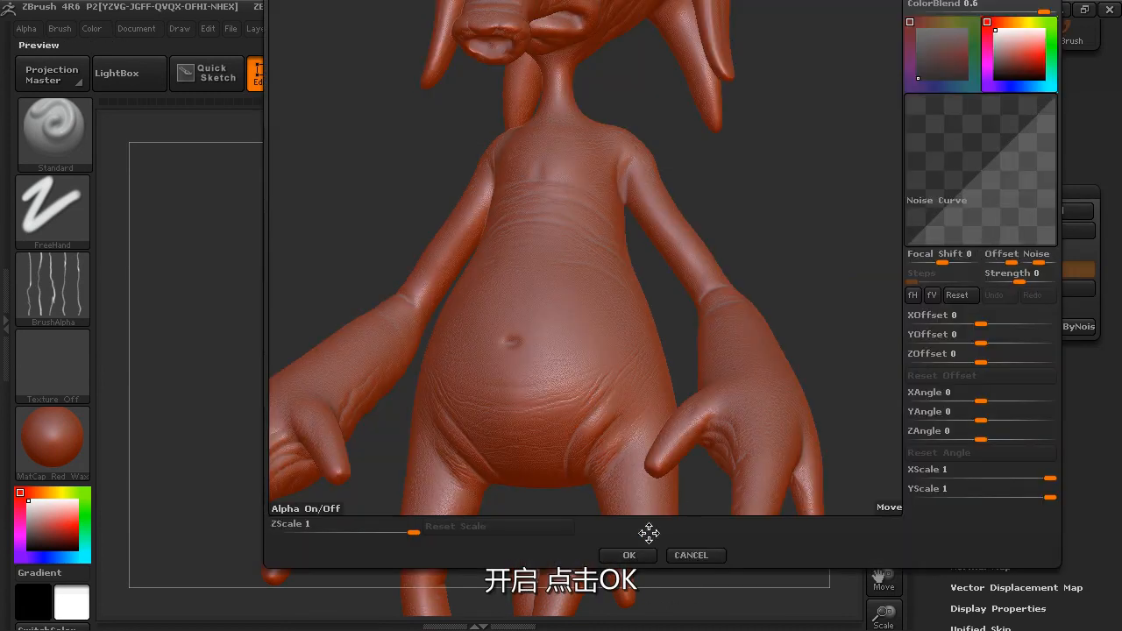
{"action": "left_click", "coordinate": [631, 556]}
{"action": "left_click_drag", "start_coordinate": [707, 308], "coordinate": [802, 365]}
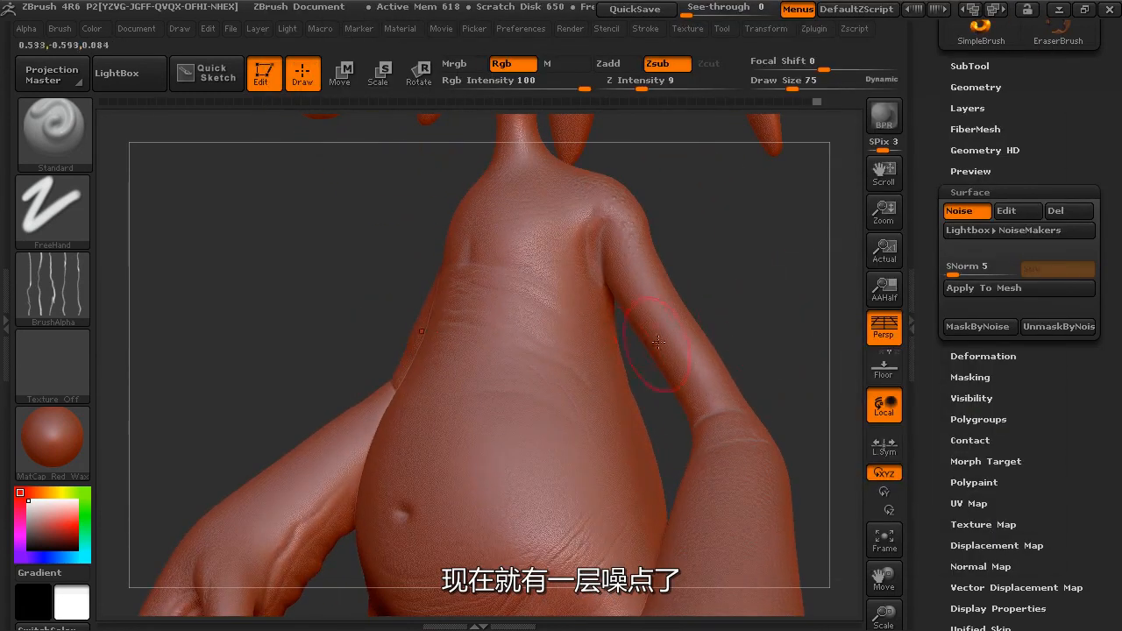
Toggle the surface noise on and off to compare its effect on the body, leaving it turned off.
{"action": "left_click", "coordinate": [971, 212]}
{"action": "left_click", "coordinate": [973, 212]}
{"action": "left_click", "coordinate": [973, 212]}
{"action": "left_click", "coordinate": [973, 212]}
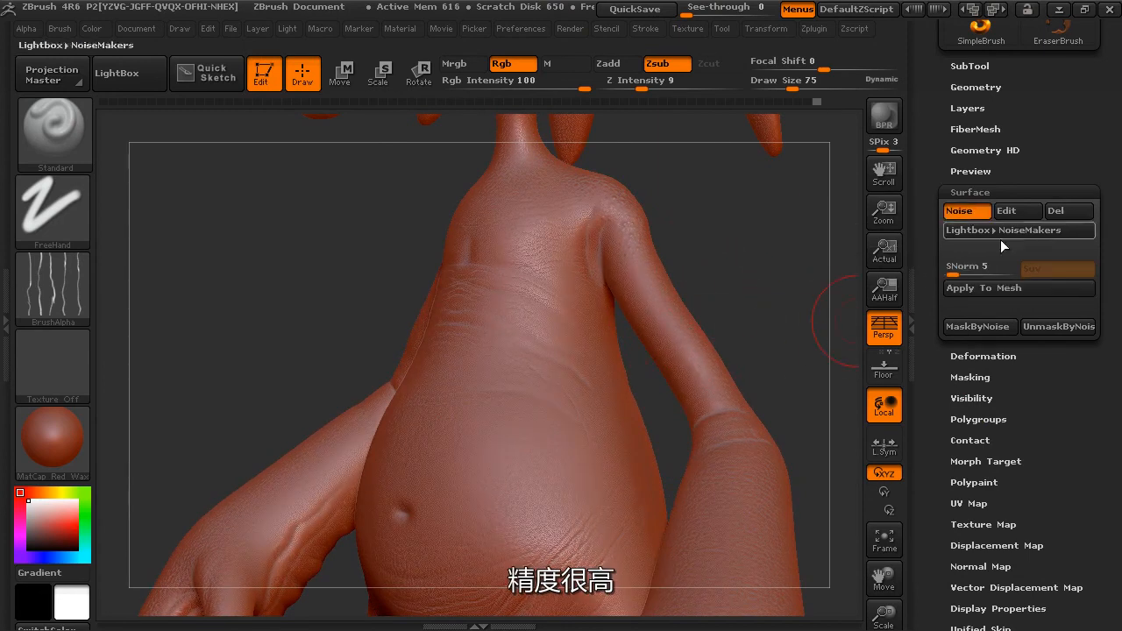
{"action": "left_click", "coordinate": [975, 217]}
Blend the bumps on the creature's shoulder blade into the surrounding skin with the Smooth brush.
{"action": "mouse_move", "coordinate": [779, 275]}
{"action": "left_mouse_down", "text": "alt"}
{"action": "mouse_move", "coordinate": [748, 297]}
{"action": "mouse_move", "coordinate": [784, 327]}
{"action": "mouse_move", "coordinate": [753, 351]}
{"action": "mouse_move", "coordinate": [728, 328]}
{"action": "mouse_move", "coordinate": [789, 310]}
{"action": "mouse_move", "coordinate": [779, 359]}
{"action": "mouse_move", "coordinate": [664, 371]}
{"action": "mouse_move", "coordinate": [770, 366]}
{"action": "left_mouse_up", "text": "alt"}
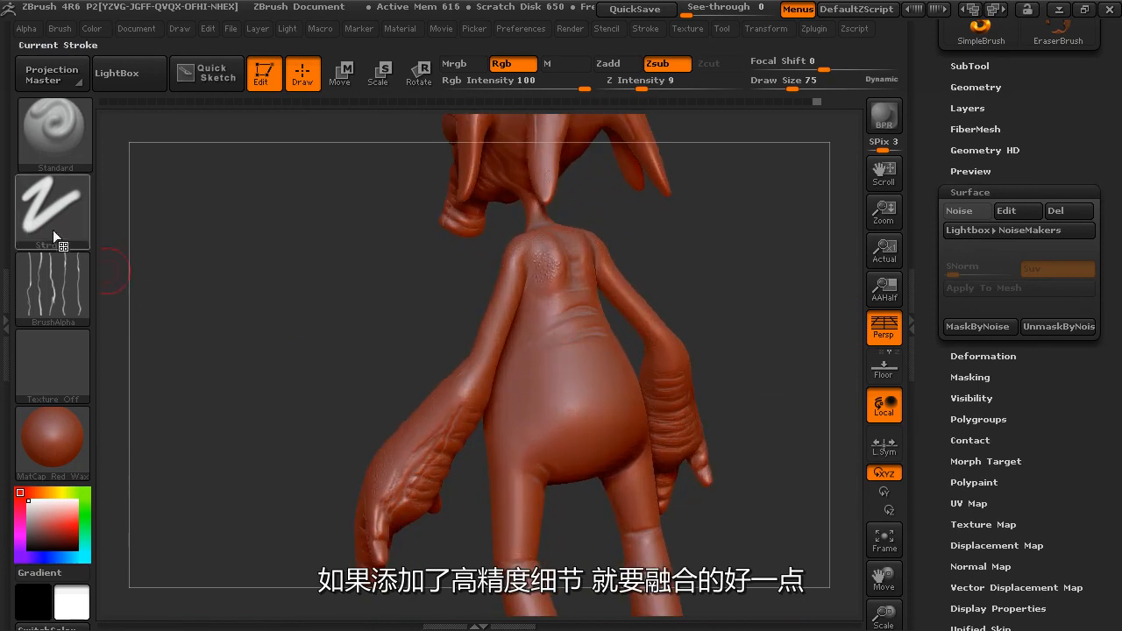
{"action": "left_click_drag", "start_coordinate": [754, 281], "coordinate": [650, 348], "text": "alt"}
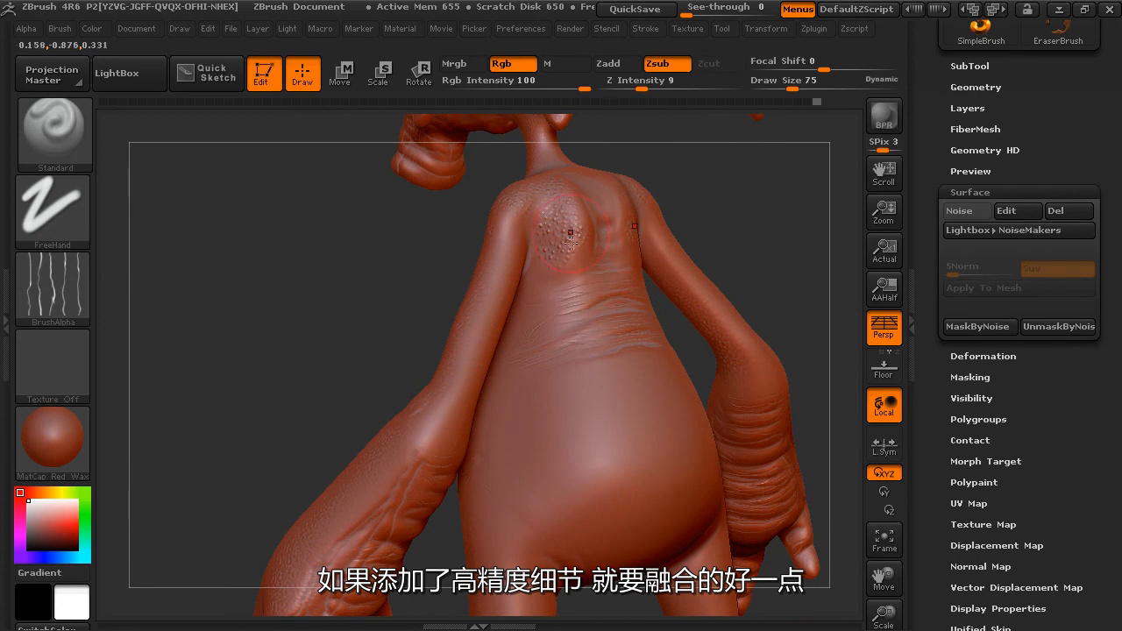
{"action": "key", "text": "shift"}
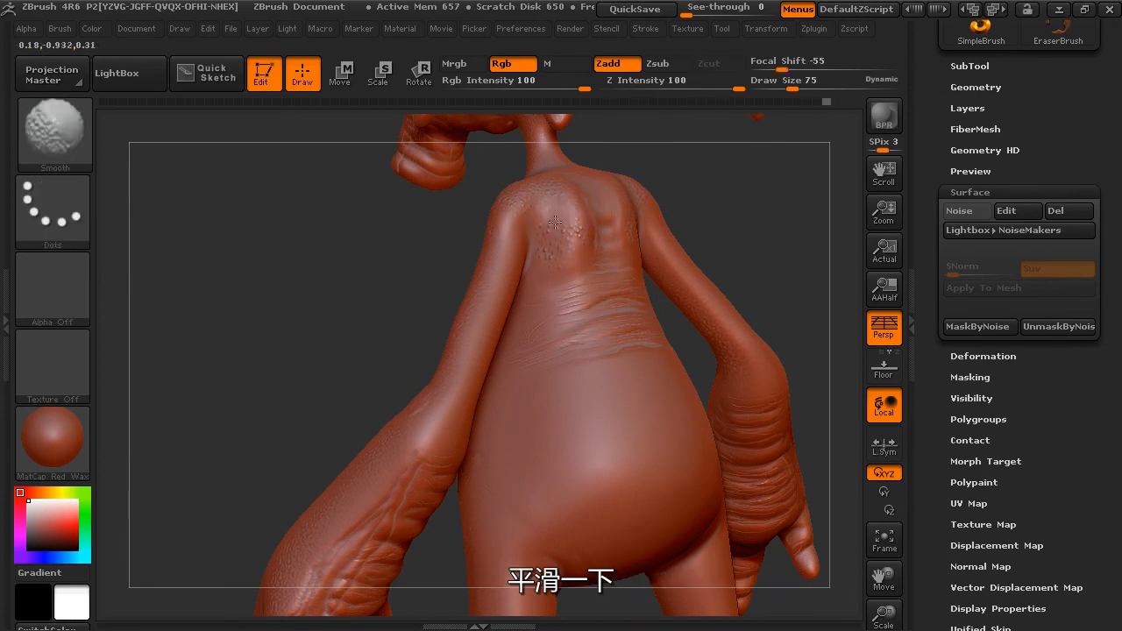
{"action": "key", "text": "shift"}
{"action": "mouse_move", "coordinate": [506, 205]}
{"action": "left_mouse_down", "text": "shift"}
{"action": "mouse_move", "coordinate": [589, 185]}
{"action": "mouse_move", "coordinate": [539, 228]}
{"action": "mouse_move", "coordinate": [550, 254]}
{"action": "left_mouse_up", "text": "shift"}
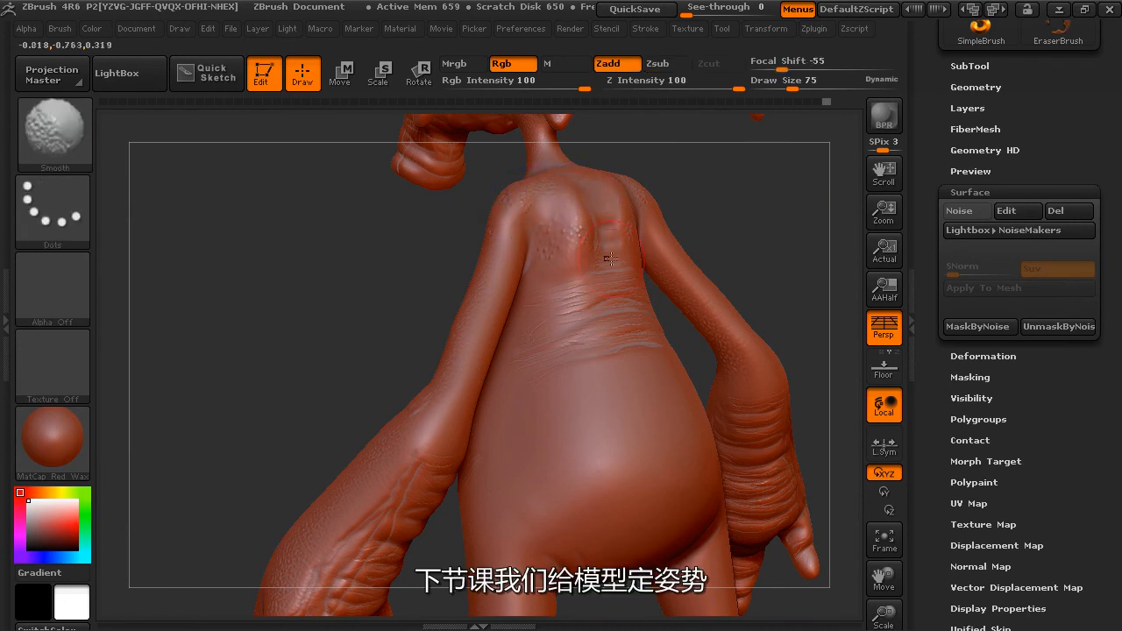
{"action": "mouse_move", "coordinate": [796, 258]}
{"action": "left_mouse_down"}
{"action": "mouse_move", "coordinate": [800, 322]}
{"action": "mouse_move", "coordinate": [765, 317]}
{"action": "left_mouse_up"}
{"action": "mouse_move", "coordinate": [765, 317]}
{"action": "left_mouse_down"}
{"action": "mouse_move", "coordinate": [749, 316]}
{"action": "mouse_move", "coordinate": [762, 303]}
{"action": "mouse_move", "coordinate": [739, 368]}
{"action": "mouse_move", "coordinate": [749, 352]}
{"action": "mouse_move", "coordinate": [712, 380]}
{"action": "mouse_move", "coordinate": [756, 377]}
{"action": "mouse_move", "coordinate": [702, 332]}
{"action": "left_mouse_up"}
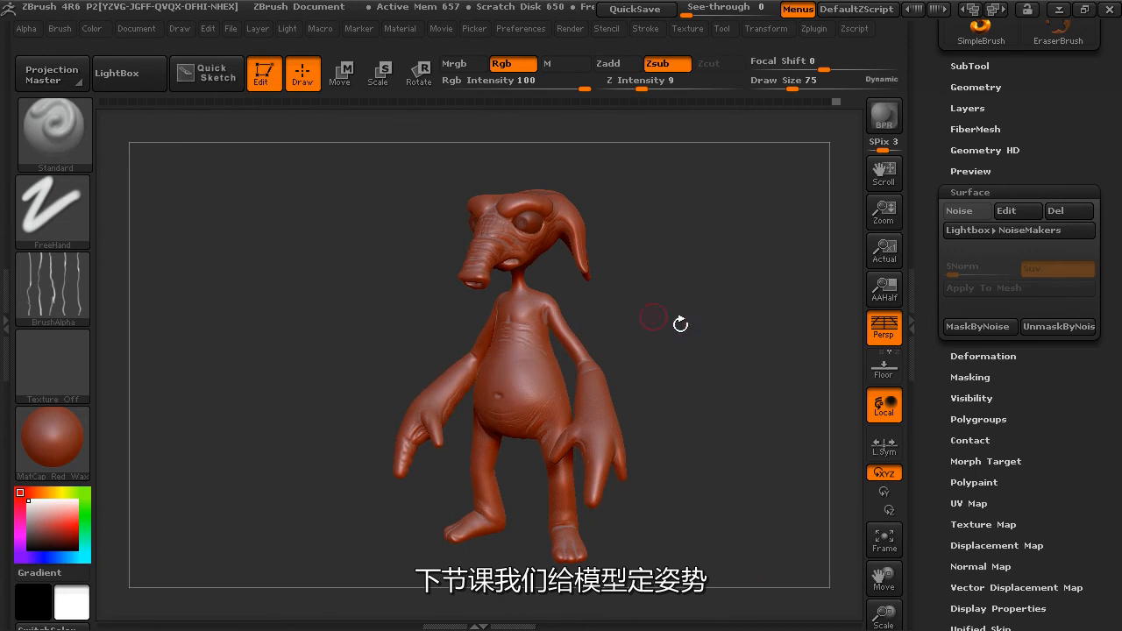
{"action": "left_click_drag", "start_coordinate": [733, 379], "coordinate": [751, 356]}
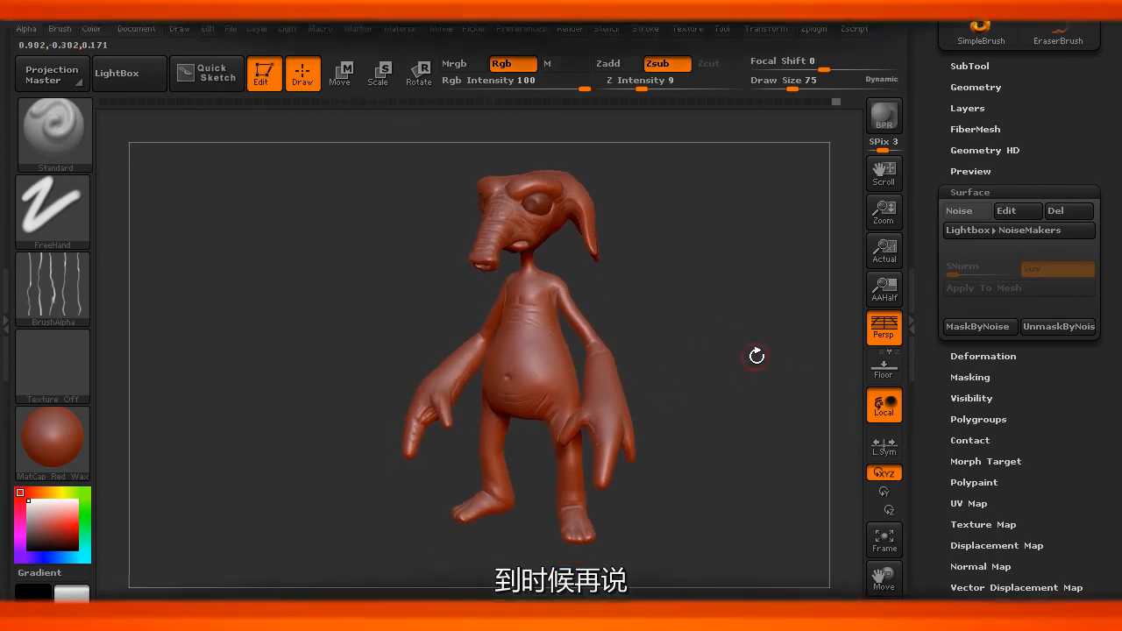